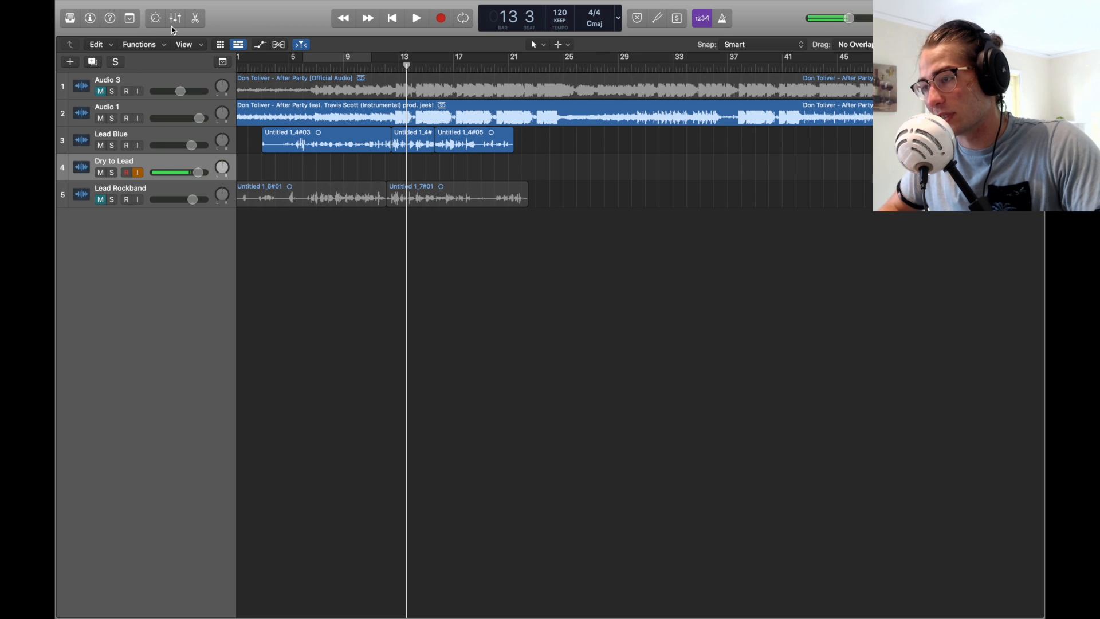
- Show the mixer and copy the Pitch Correction plug-in from the Lead Blue channel to Dry to Lead
click(171, 25)
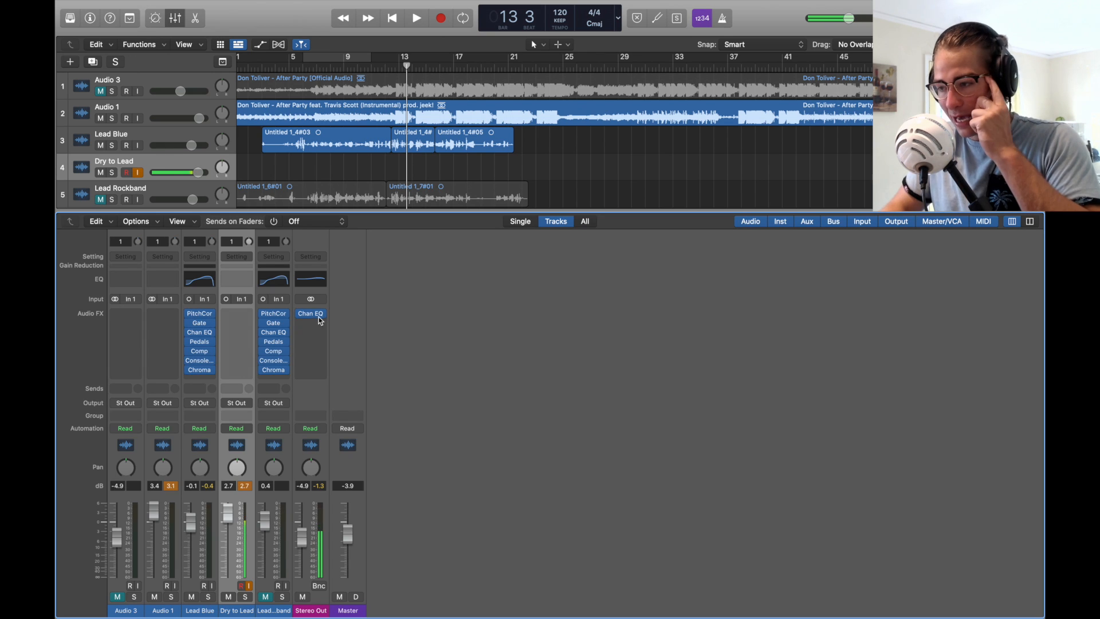
click(90, 19)
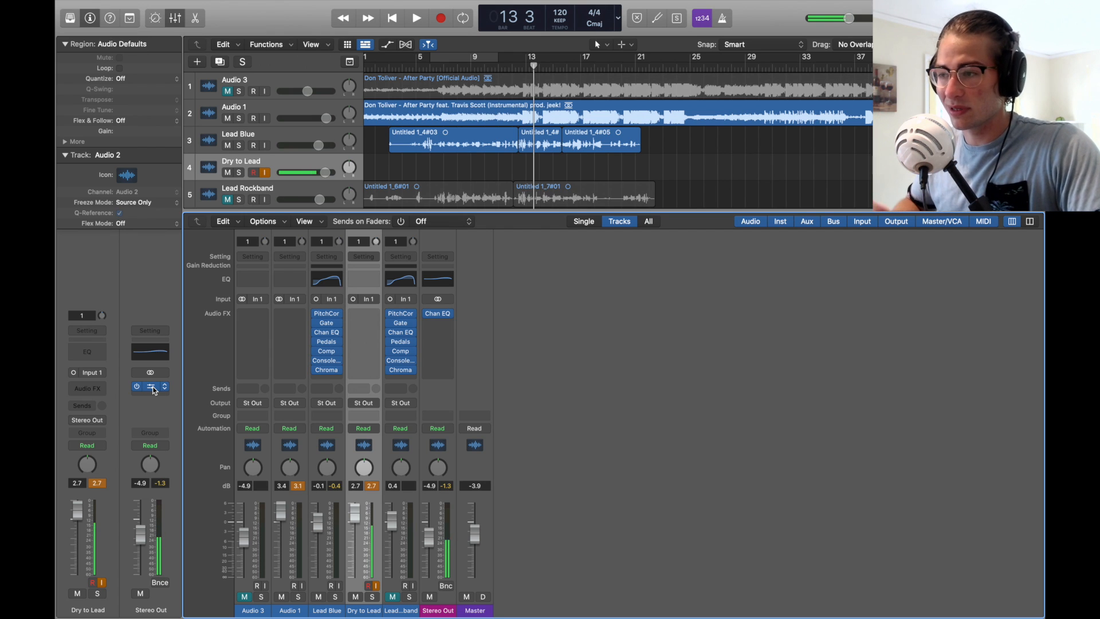
click(152, 389)
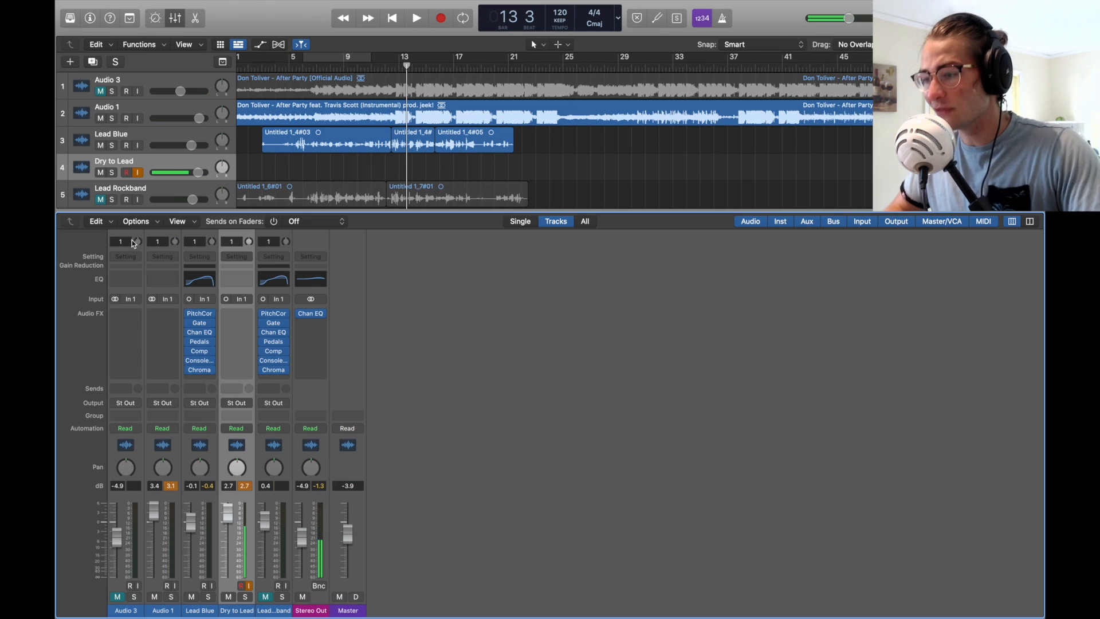
drag(202, 315, 238, 316)
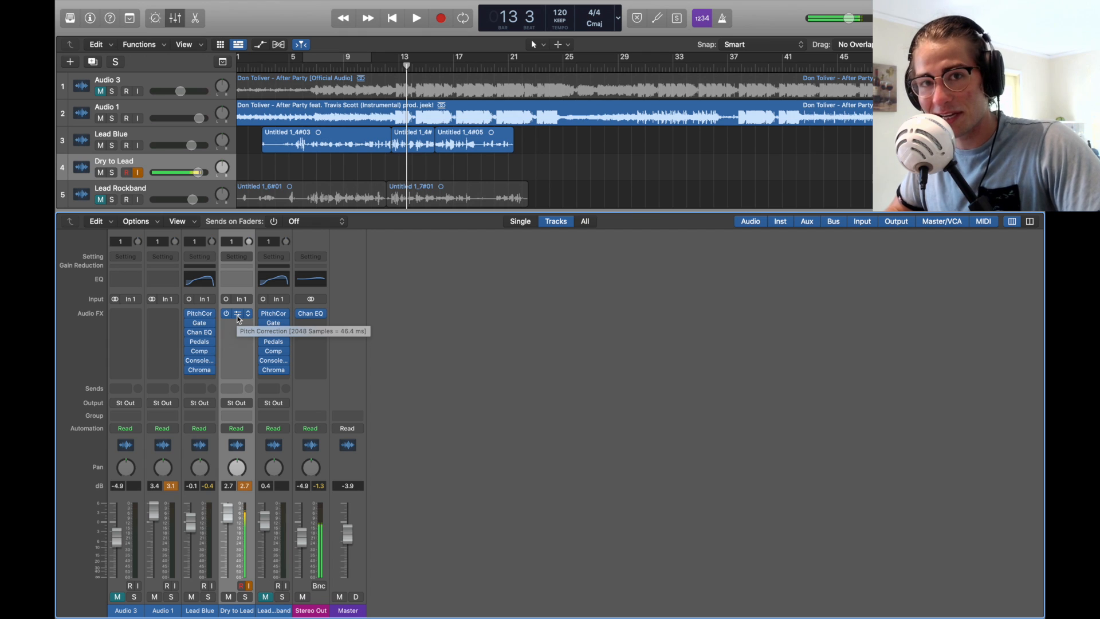
- Open the Pitch Correction plug-in on Dry to Lead and examine its scale and root note options
click(238, 319)
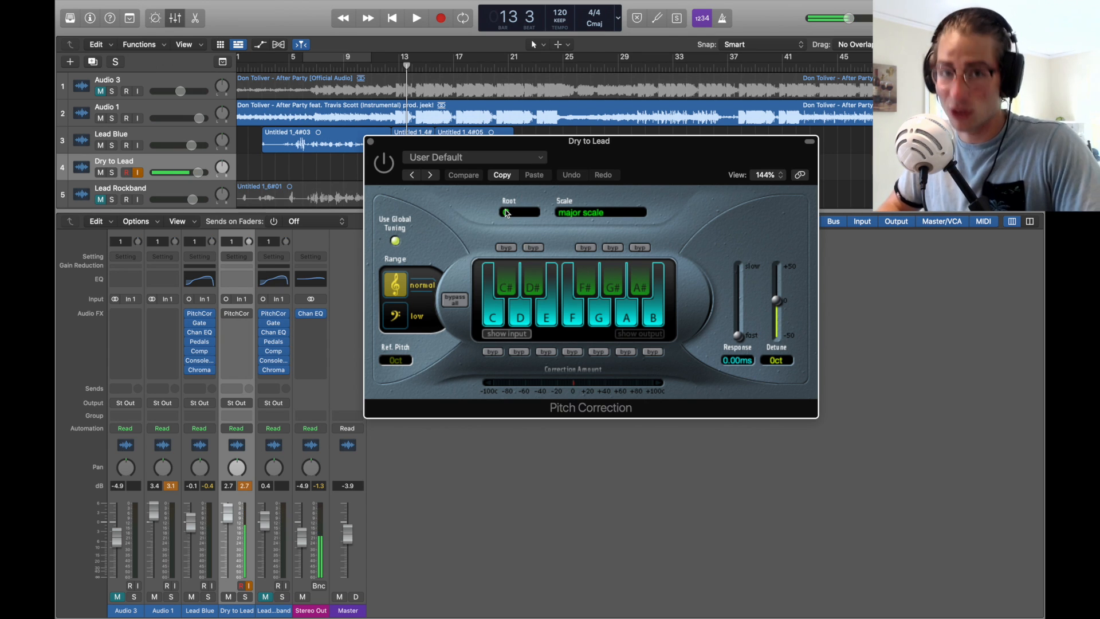
click(575, 213)
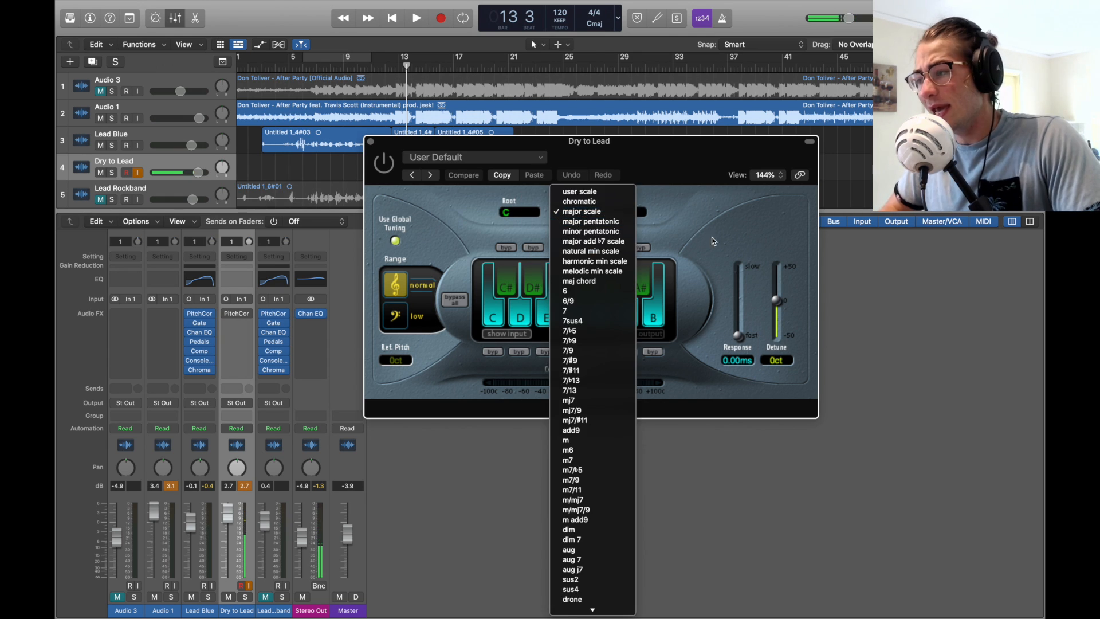
click(722, 238)
click(597, 212)
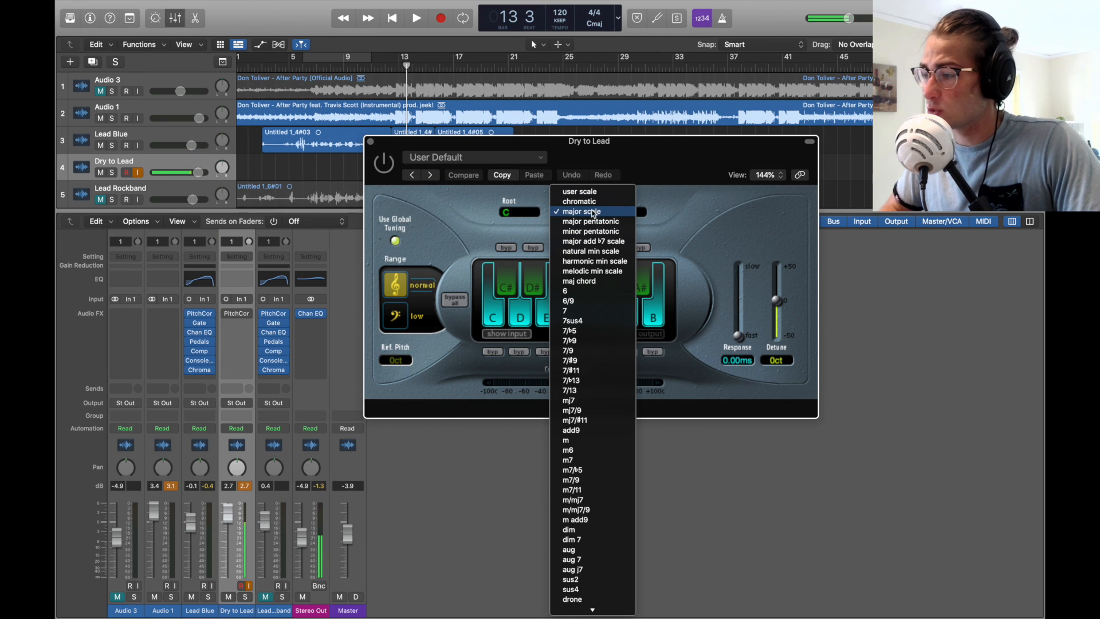
click(503, 225)
click(509, 213)
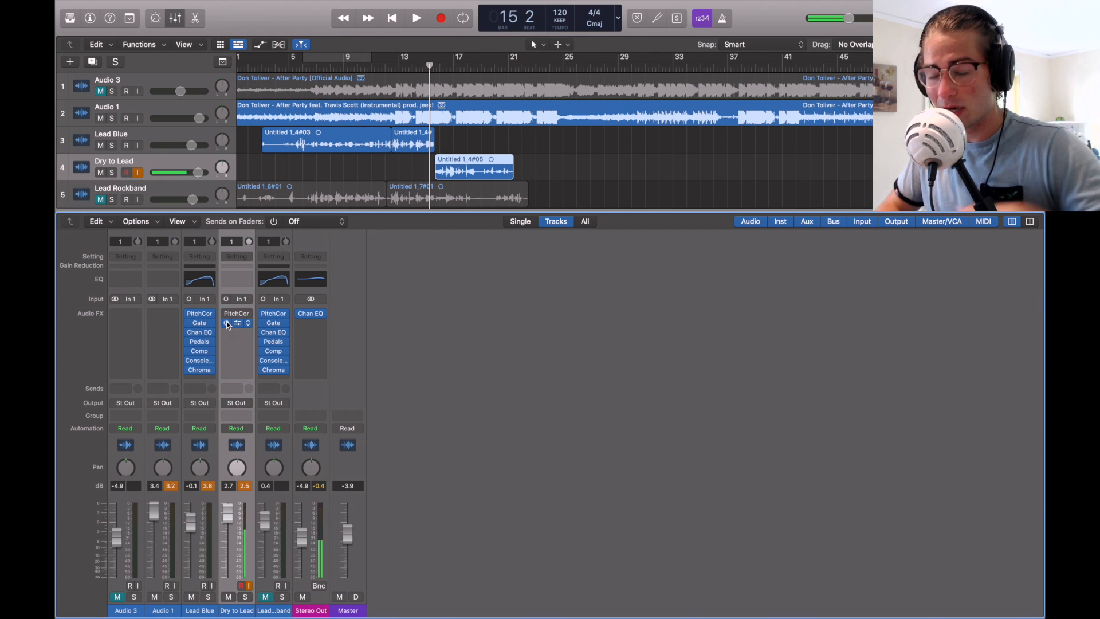
- Load the Noise Gate dynamics plug-in below Pitch Correction on Dry to Lead and apply the Tighten Up preset
click(228, 324)
mouse_move(305, 455)
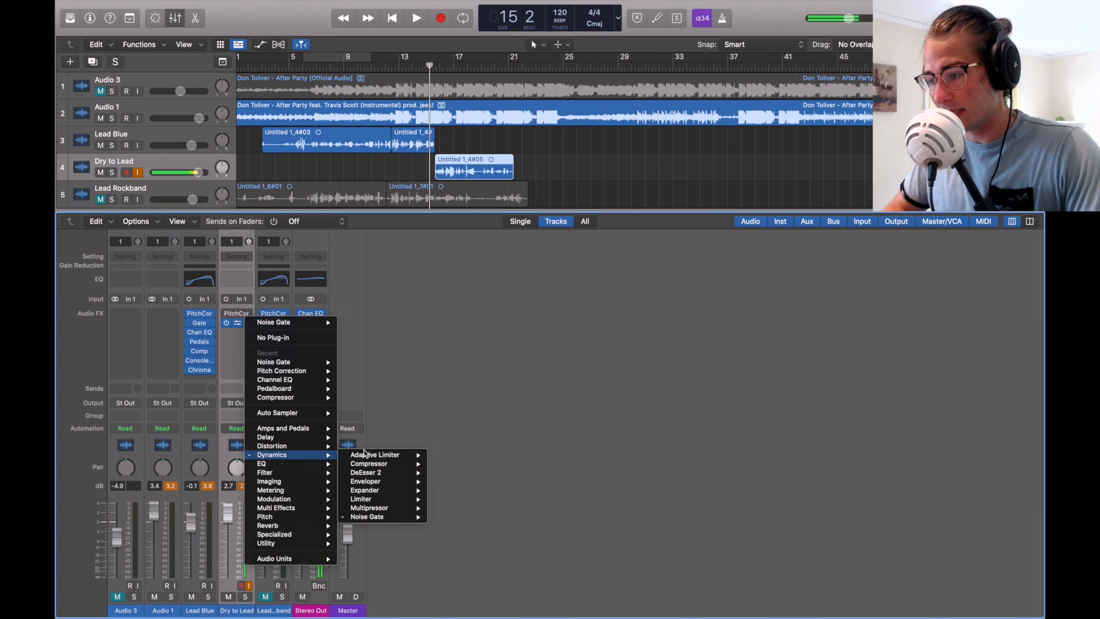
mouse_move(359, 520)
click(446, 517)
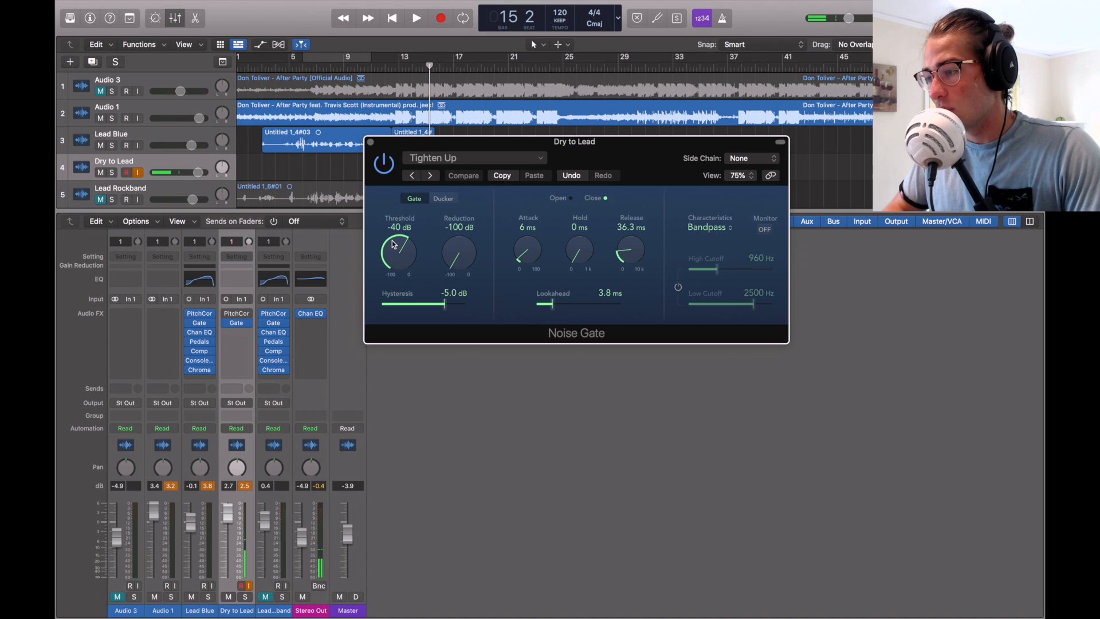
click(432, 160)
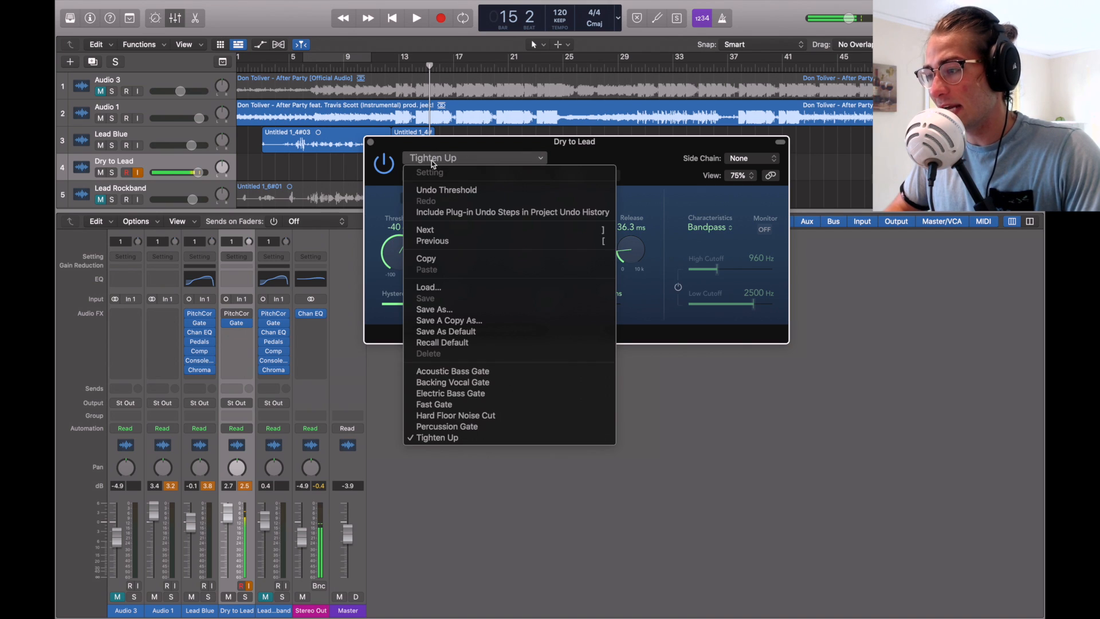
click(437, 438)
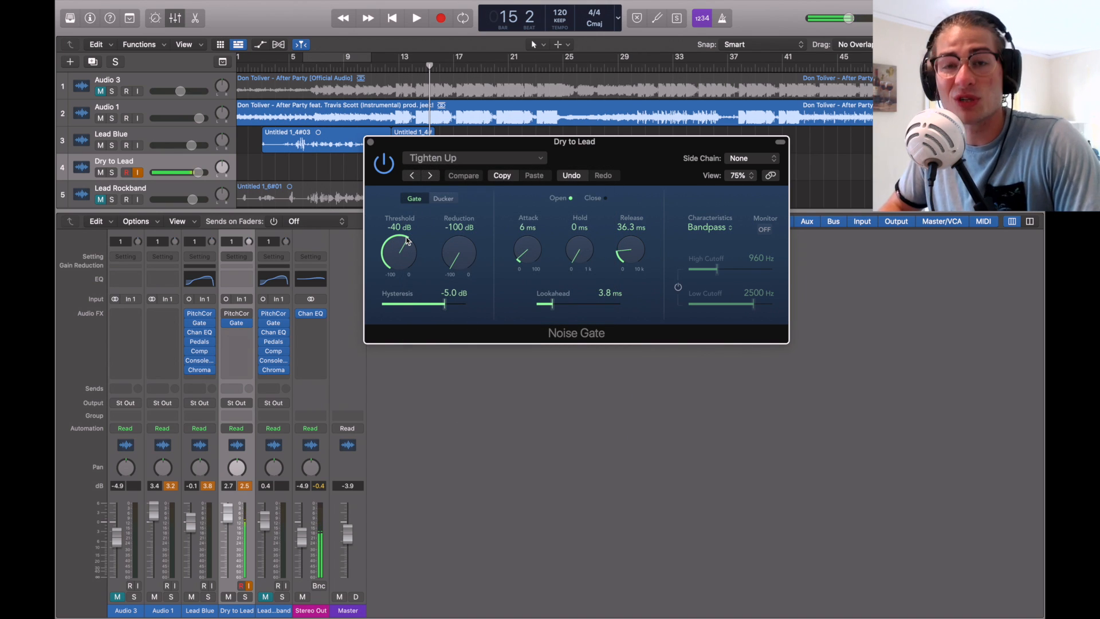
click(371, 142)
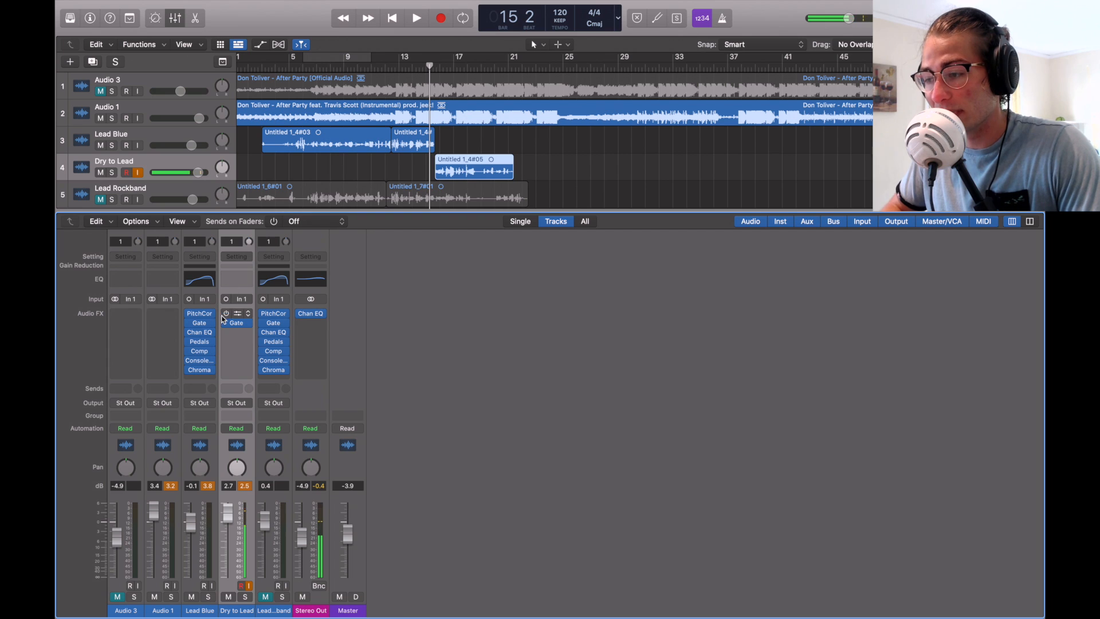
- Turn on cycle mode and play the looped section around bar 17 to hear the Dry to Lead vocal
key(c)
key(space)
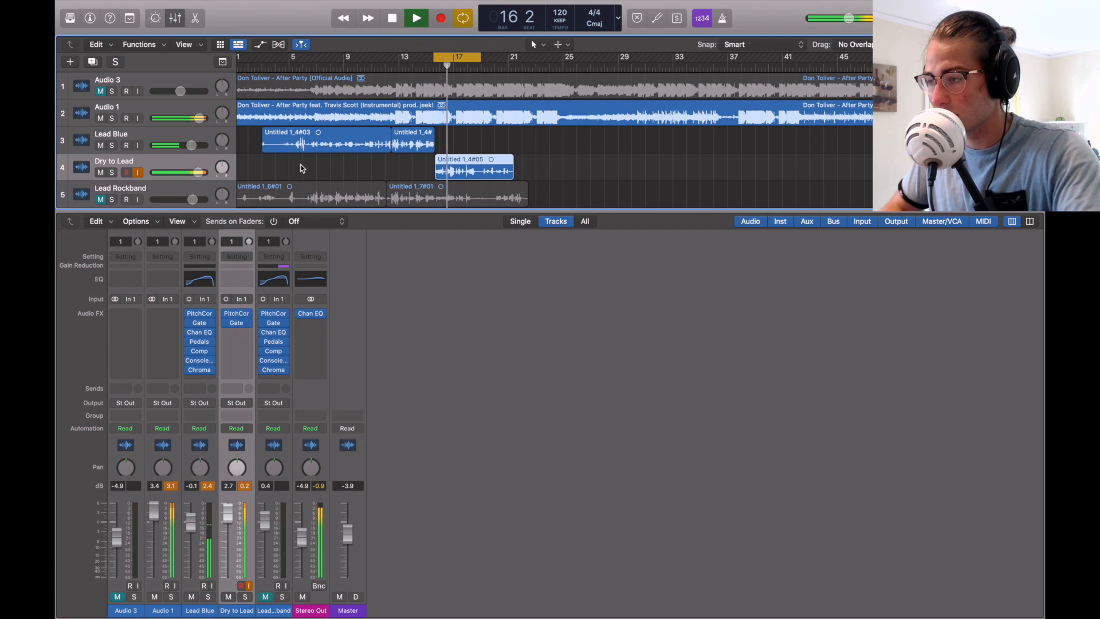
key(space)
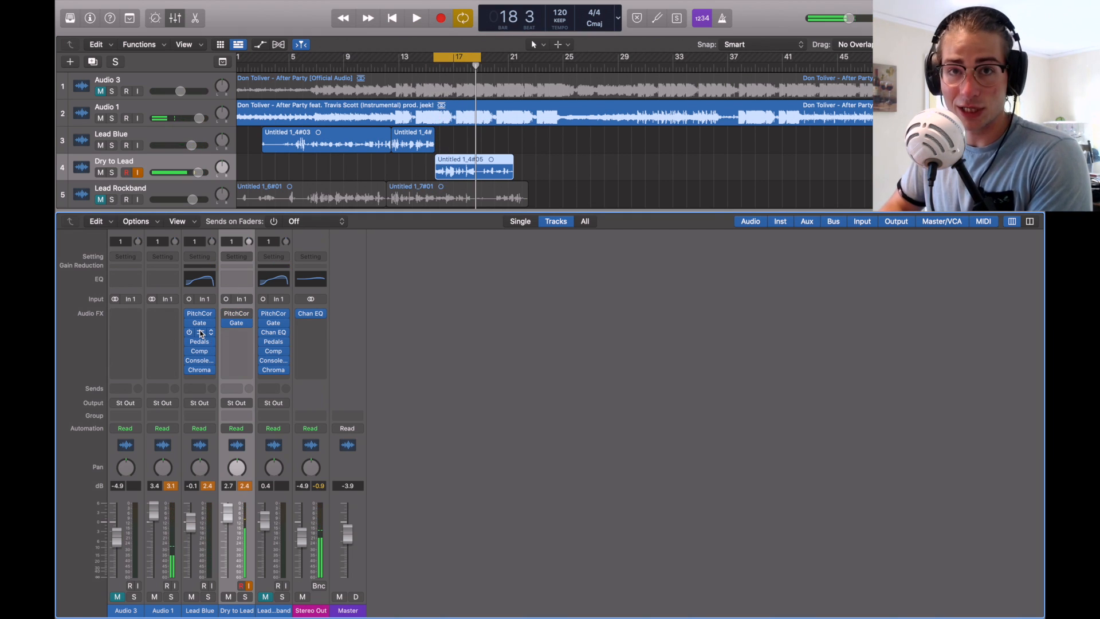
- Copy Lead Blue's Channel EQ to Dry to Lead, set its low shelf to 97.0 Hz and -13.4 dB, and play the loop
drag(200, 333, 236, 332)
click(236, 333)
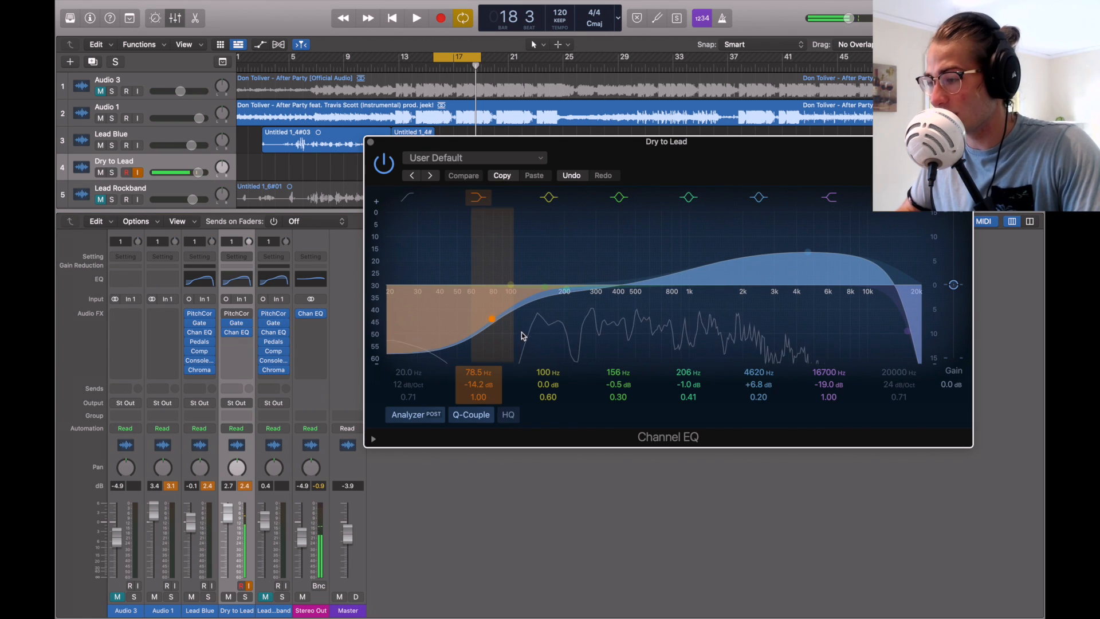
drag(491, 328, 486, 234)
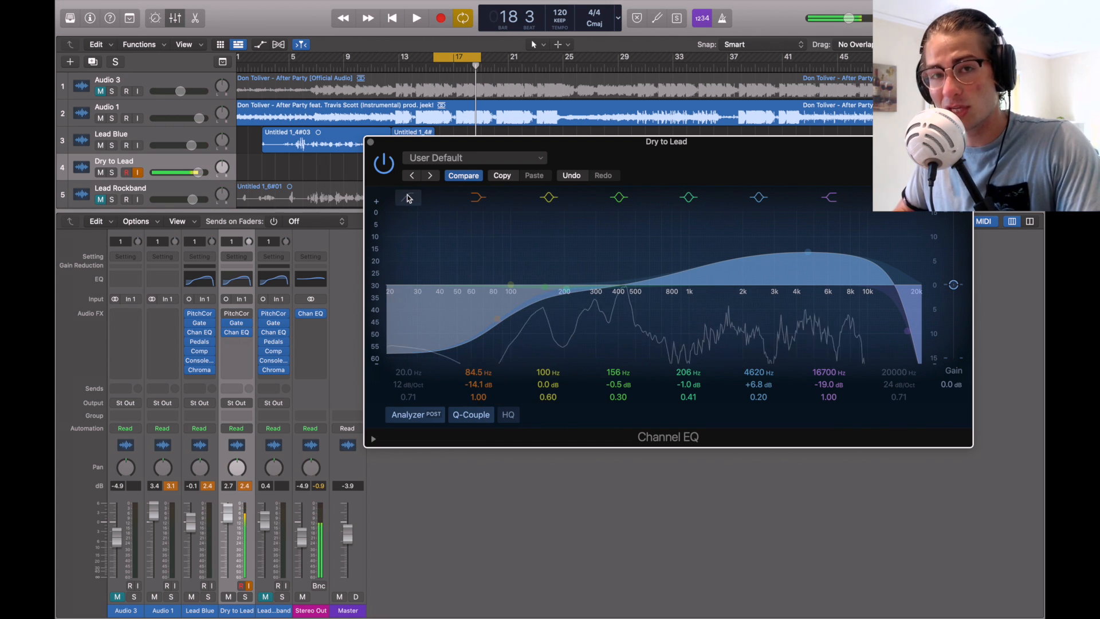
click(496, 318)
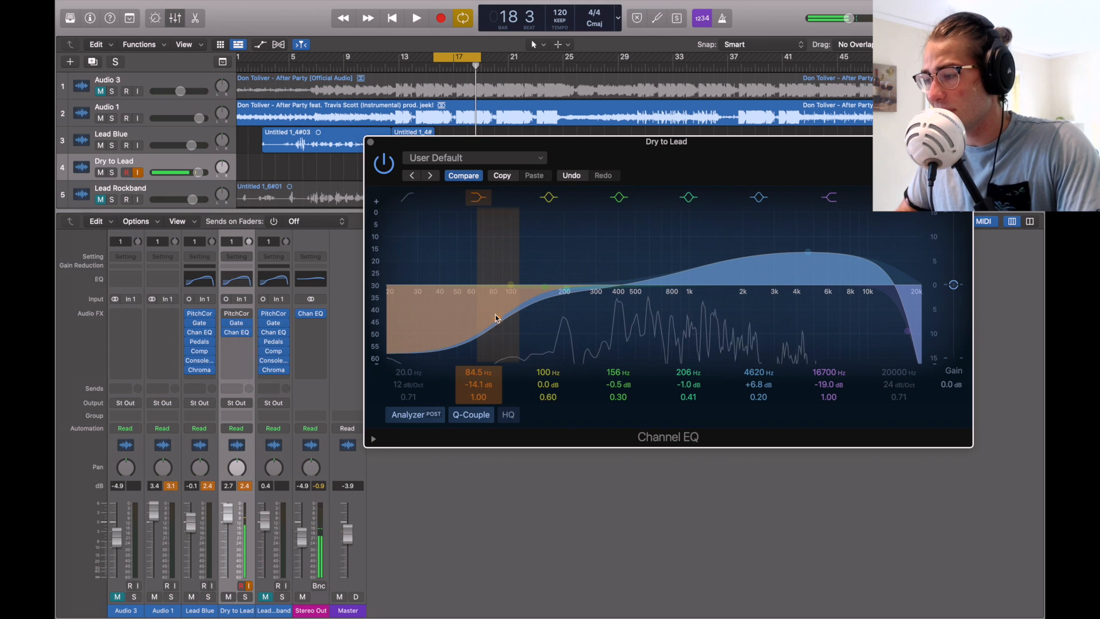
drag(496, 317, 526, 310)
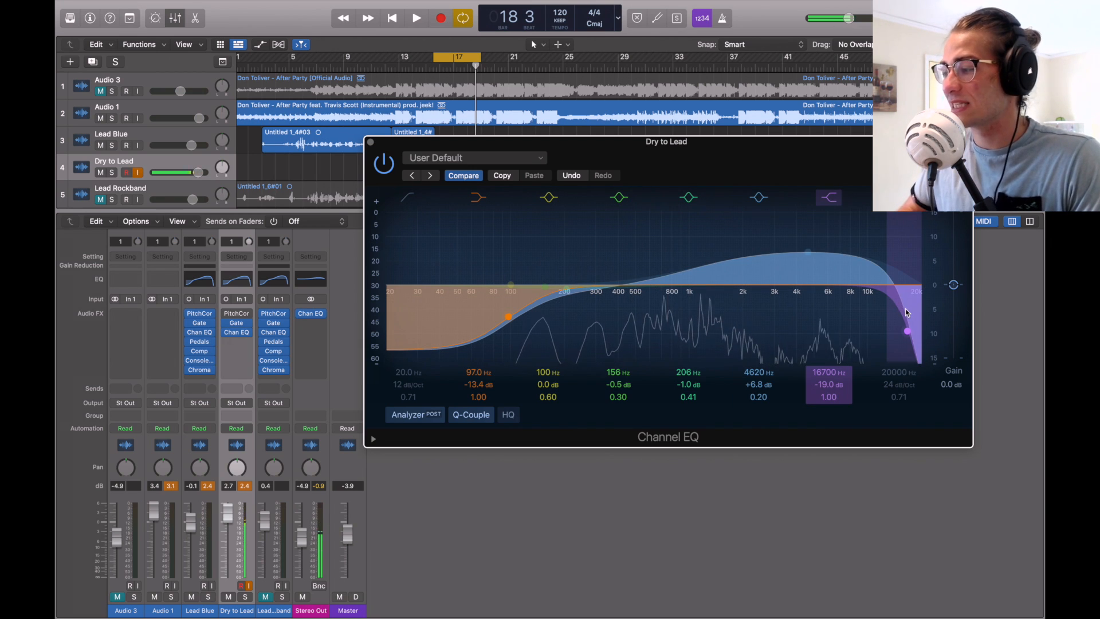
drag(906, 312, 897, 367)
click(370, 143)
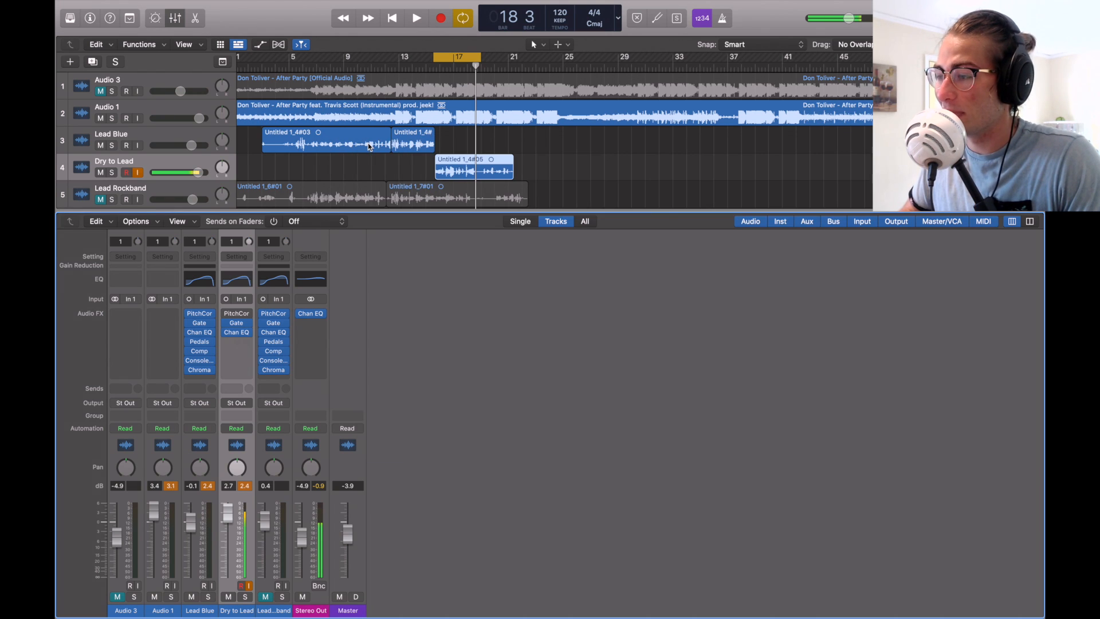
key(space)
mouse_move(226, 315)
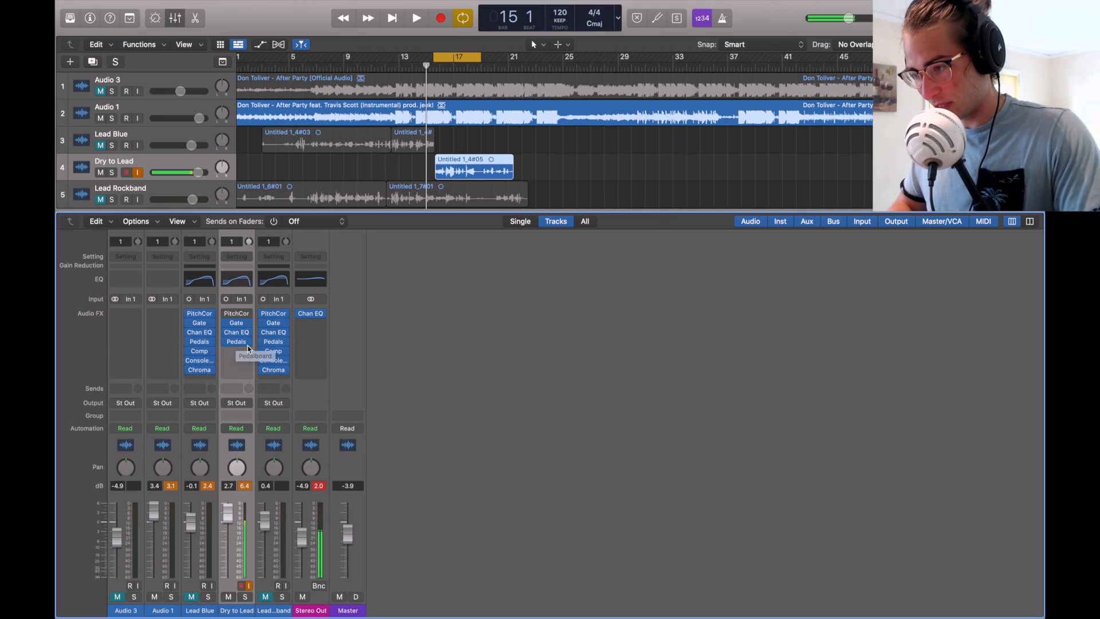
- Load the mono Pedalboard plug-in from Amps and Pedals below the Channel EQ on Dry to Lead
click(241, 343)
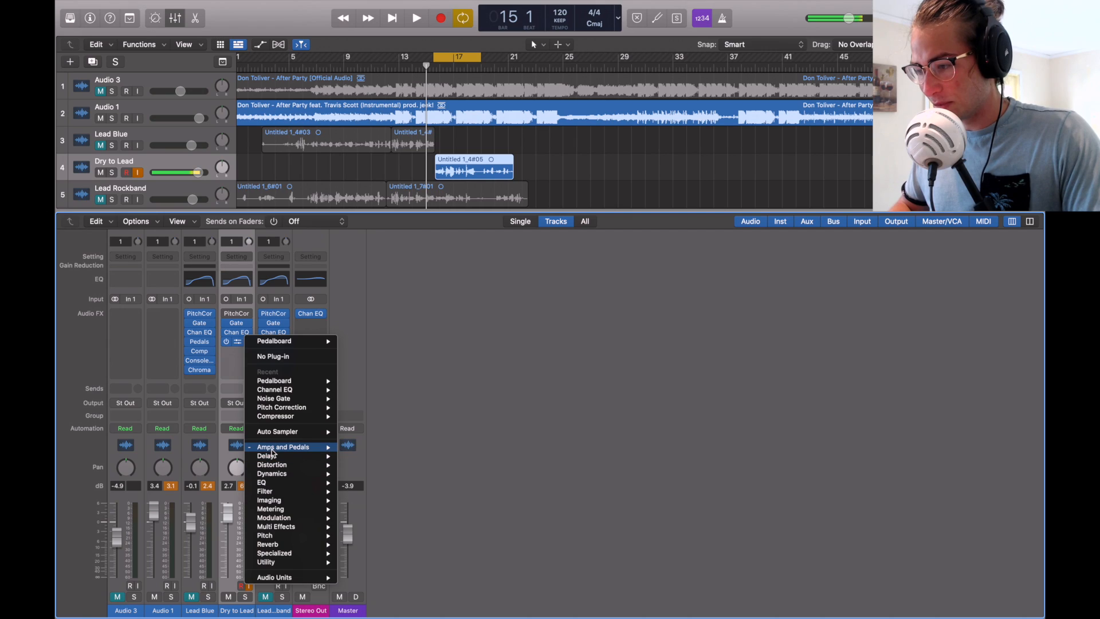
mouse_move(310, 447)
mouse_move(416, 465)
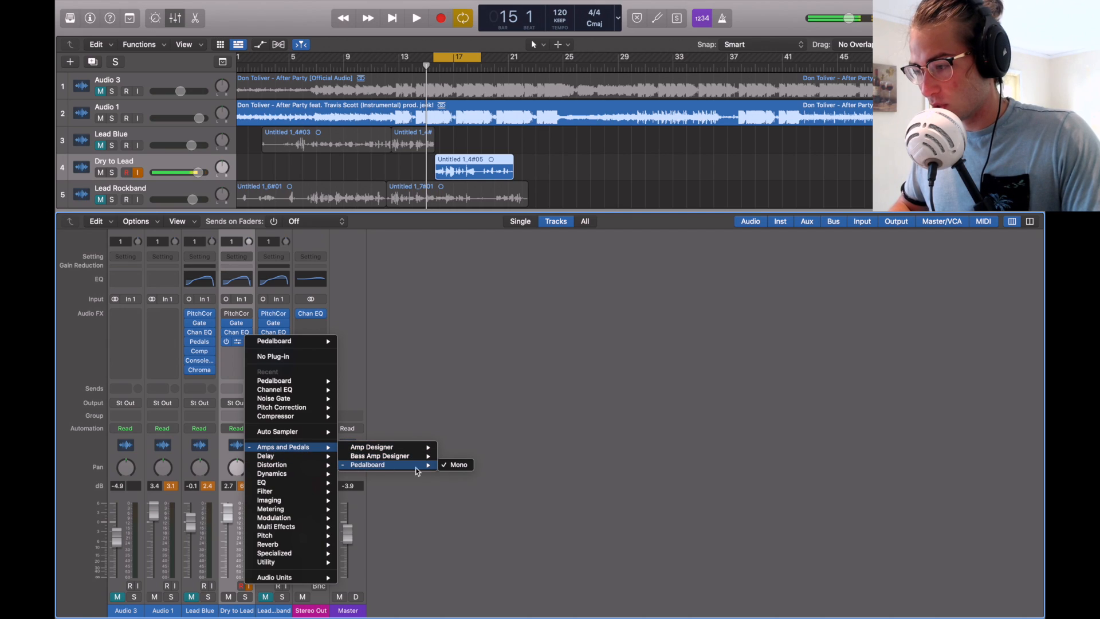
click(469, 469)
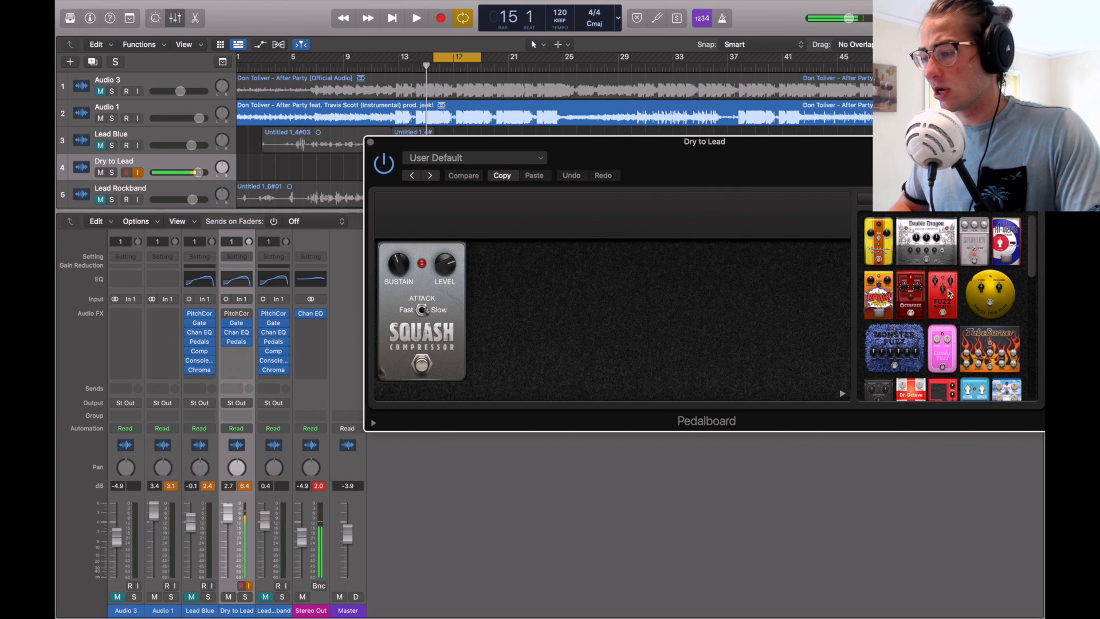
- Look through the available pedals for the Squash Compressor and examine the level control of the one on the board
scroll(948, 294, down, 10)
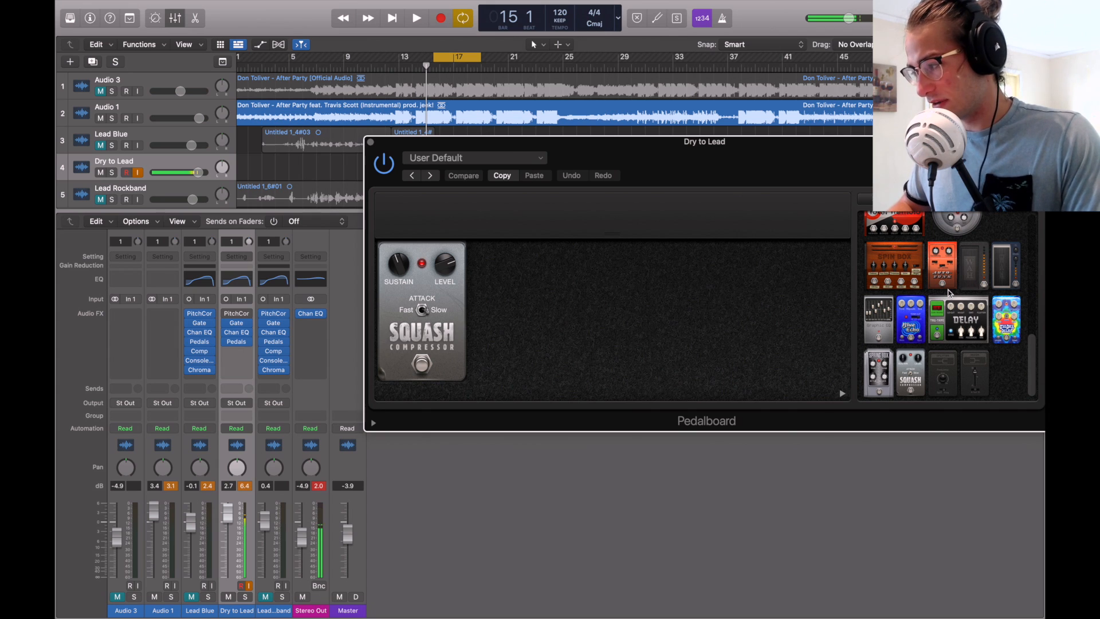
scroll(948, 293, up, 8)
scroll(936, 290, down, 8)
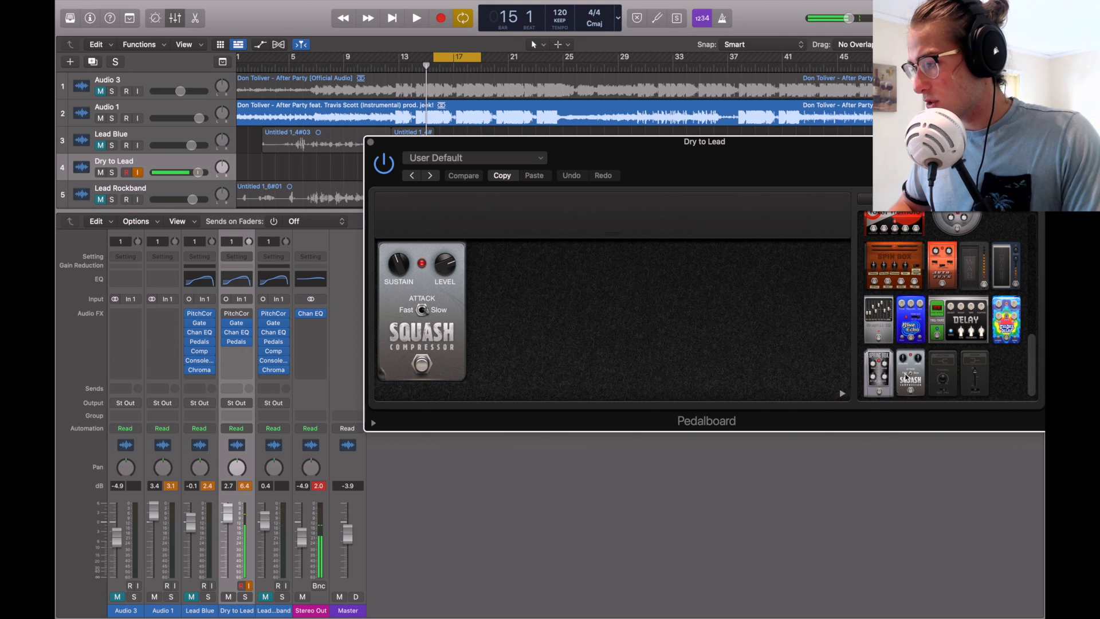
mouse_move(907, 376)
mouse_down()
mouse_move(594, 301)
mouse_move(915, 363)
mouse_move(911, 373)
mouse_up()
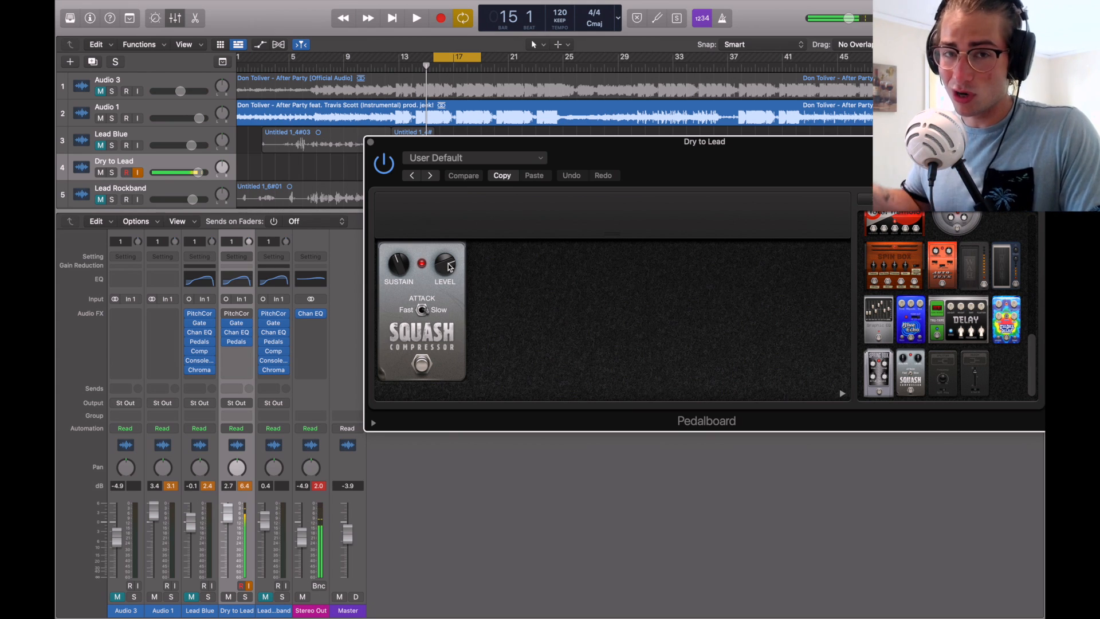
drag(448, 262, 447, 264)
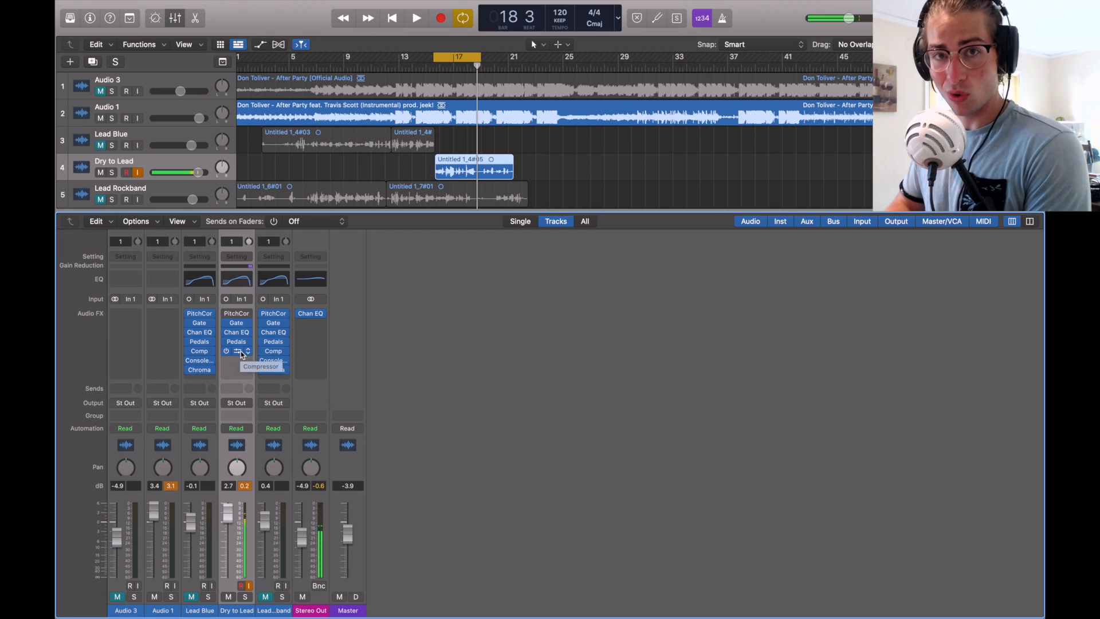
- Load the mono Compressor dynamics plug-in below the Pedalboard on Dry to Lead
click(240, 352)
mouse_move(287, 482)
mouse_move(371, 494)
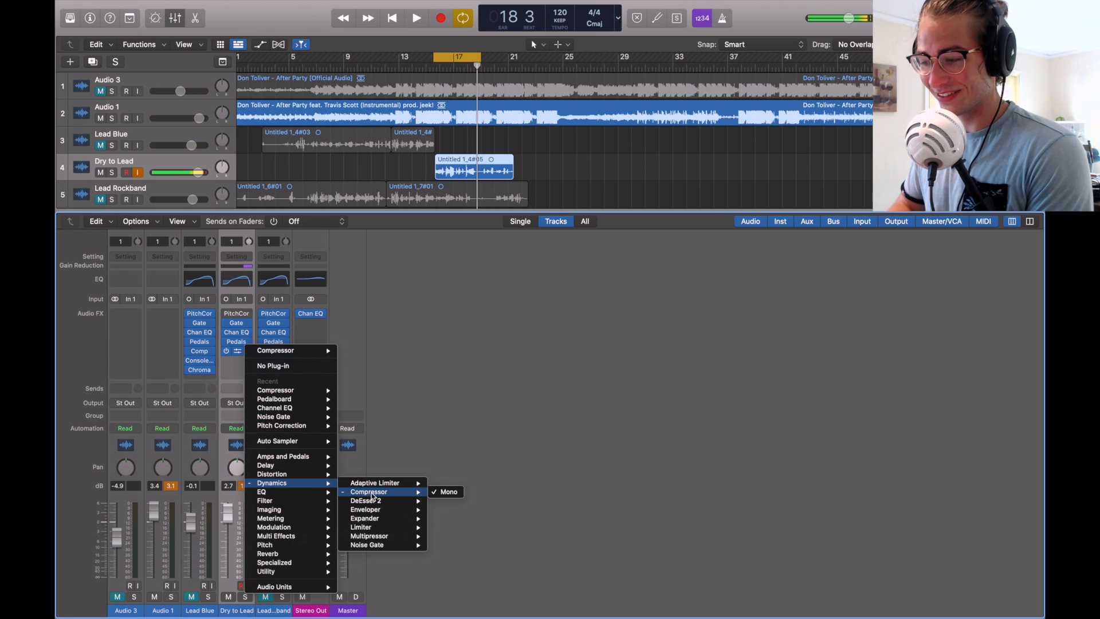
click(457, 492)
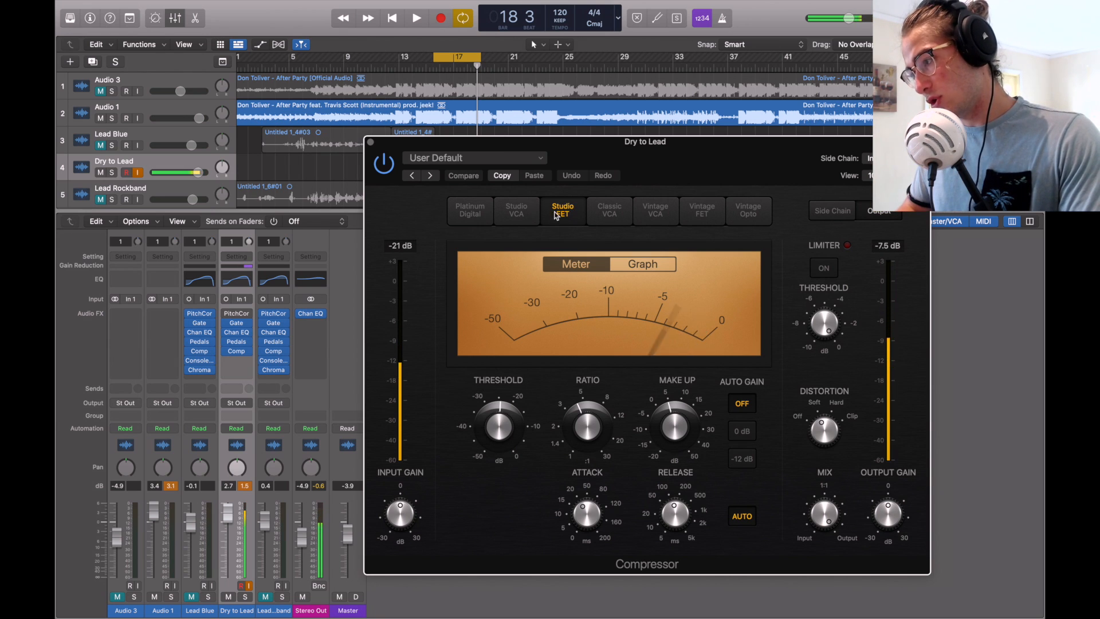
- Examine the Studio FET compressor's ratio, threshold, make-up, attack and release settings on Dry to Lead
drag(578, 422, 577, 417)
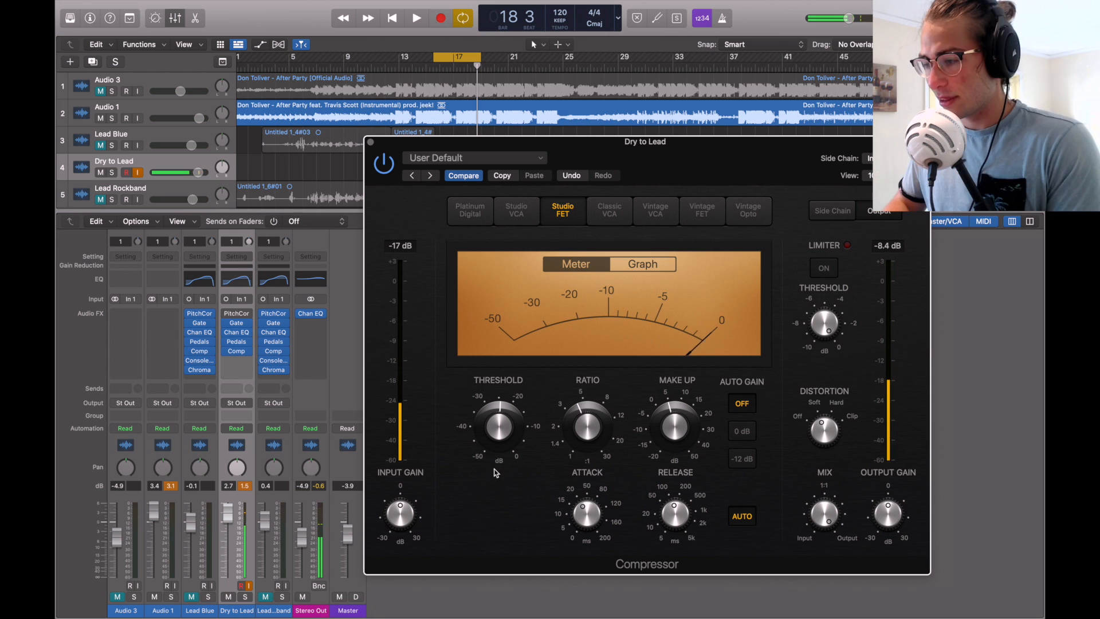
mouse_move(497, 445)
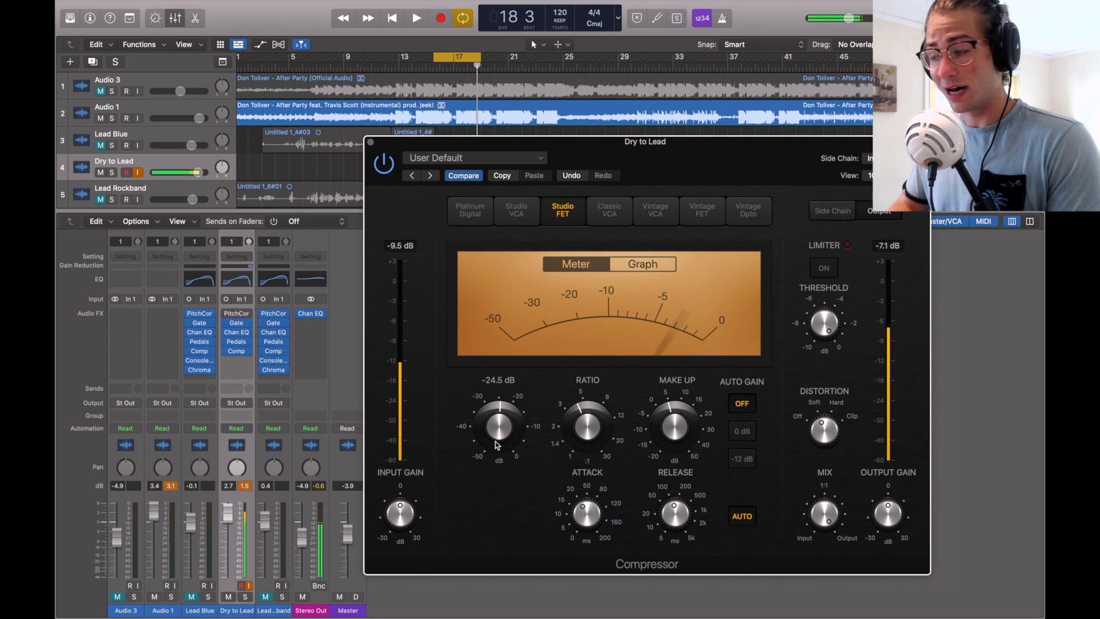
mouse_move(673, 427)
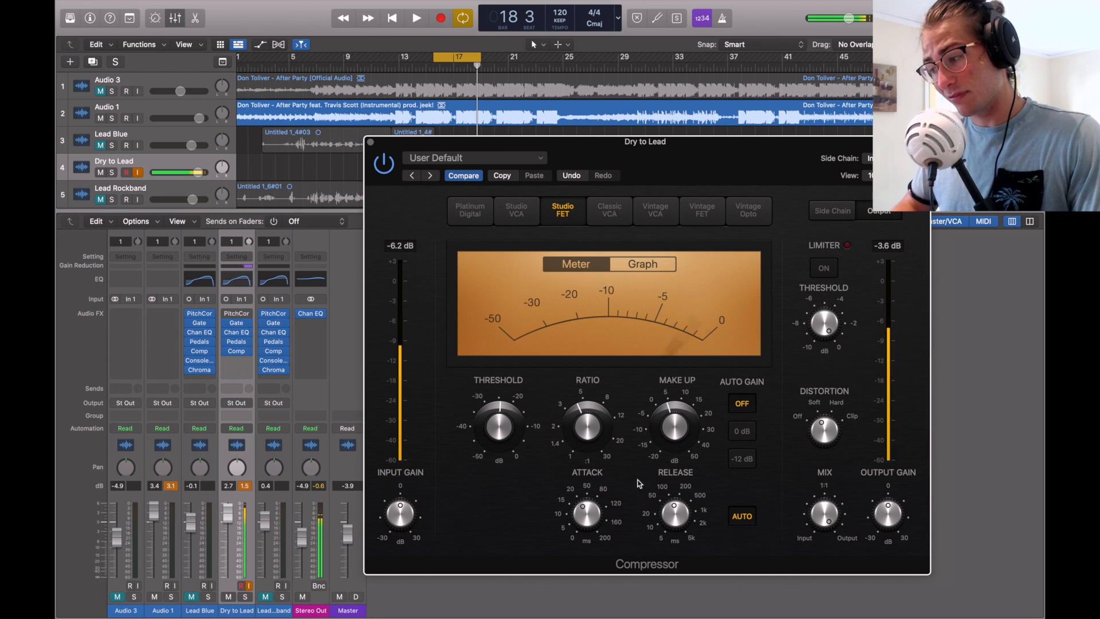
mouse_move(586, 522)
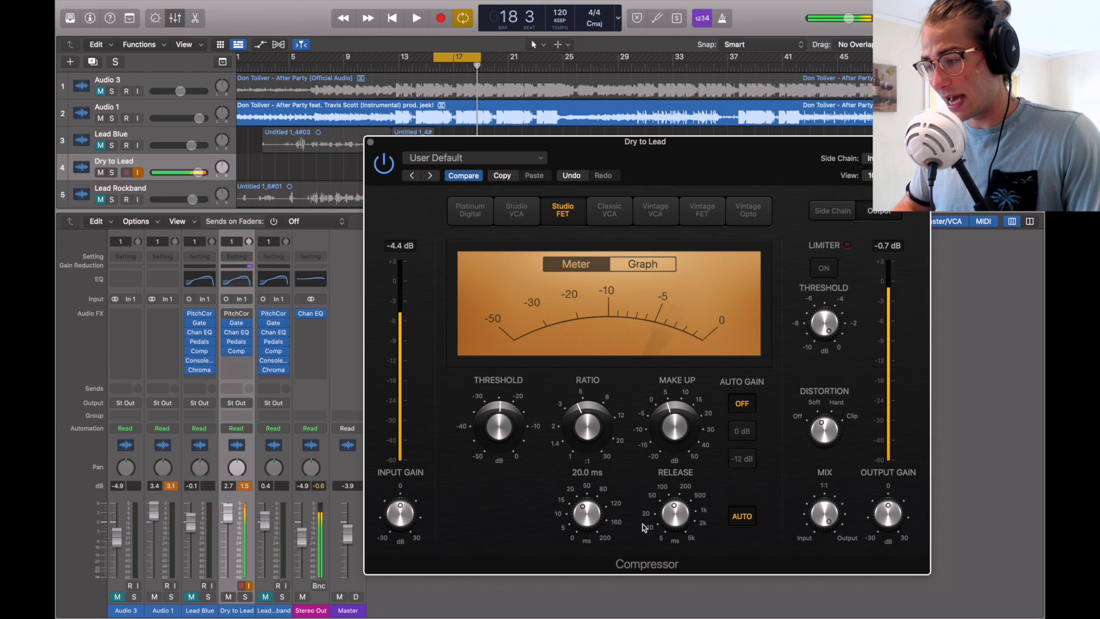
mouse_move(674, 524)
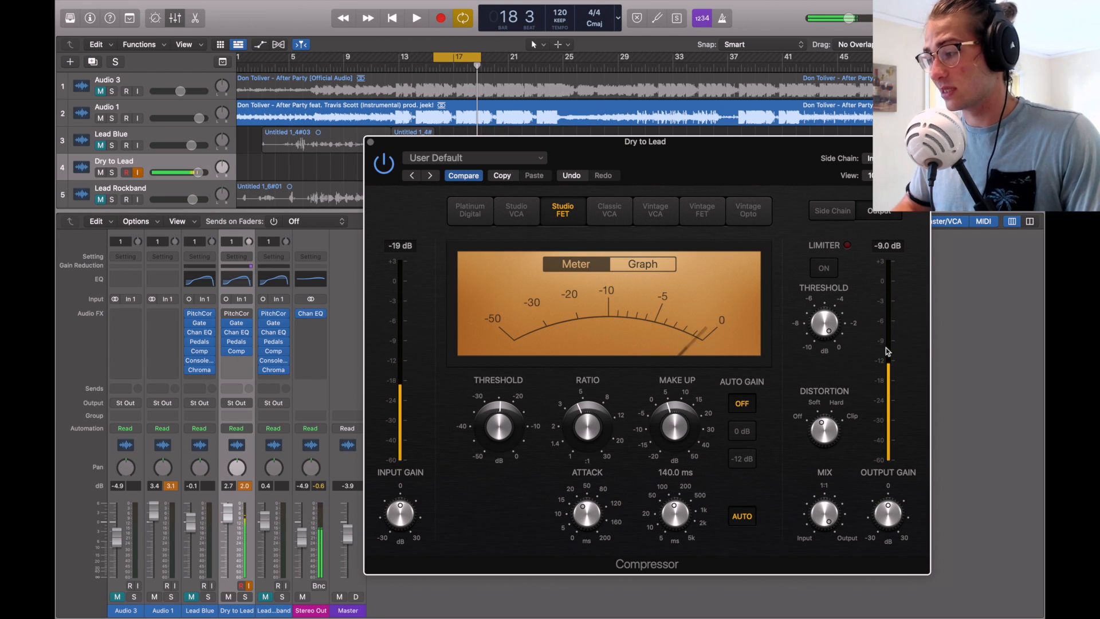
- Play back the cycled section to hear the compressed Dry to Lead vocal against the instrumental
mouse_move(832, 515)
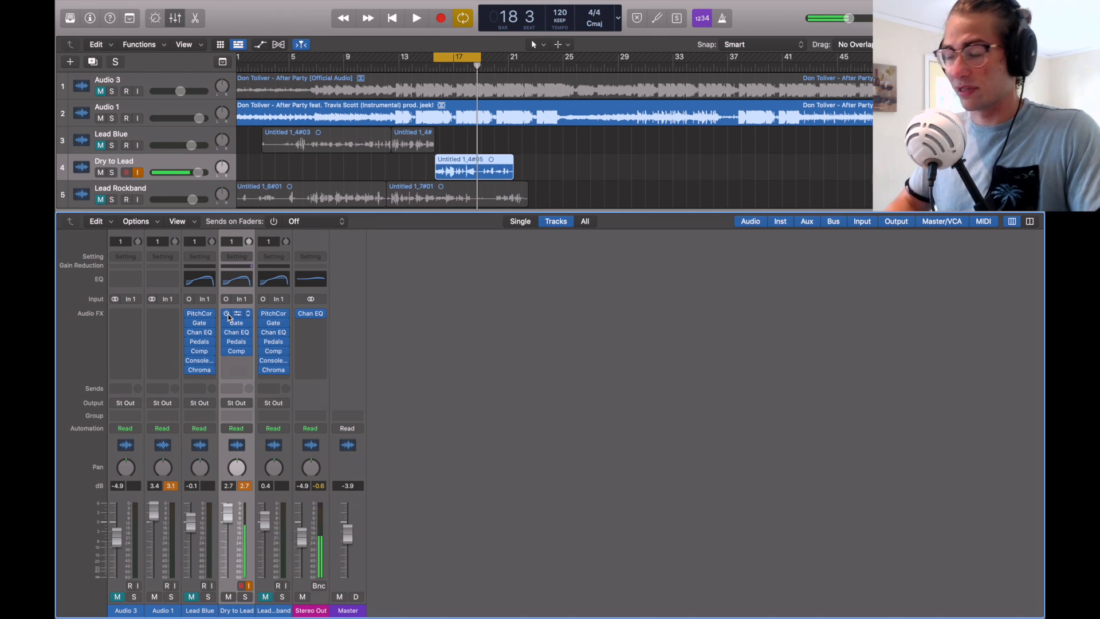
key(space)
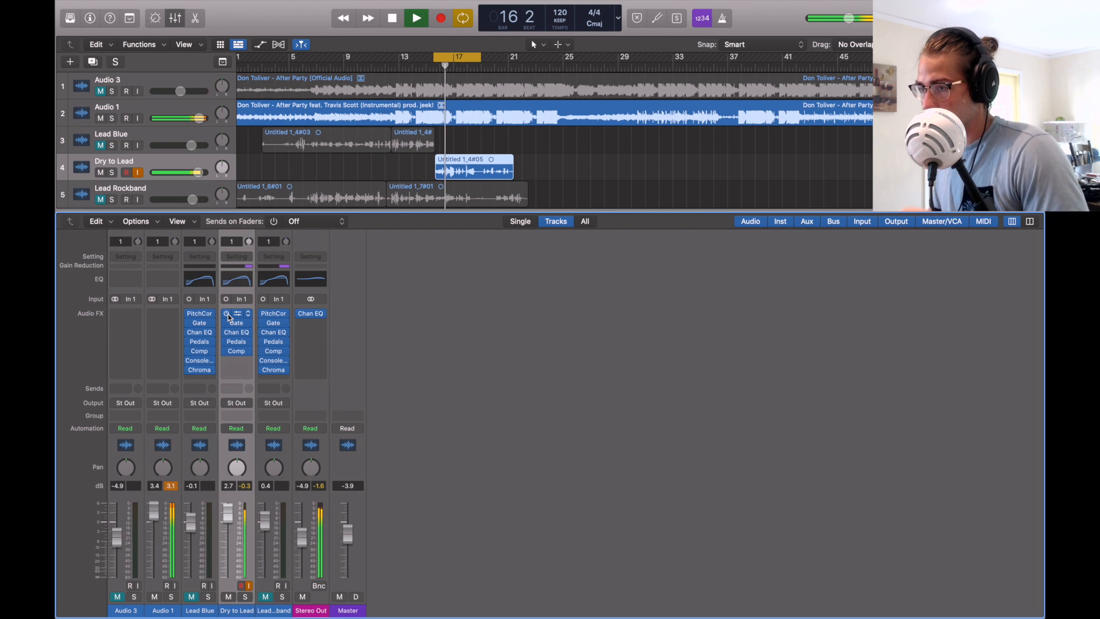
key(space)
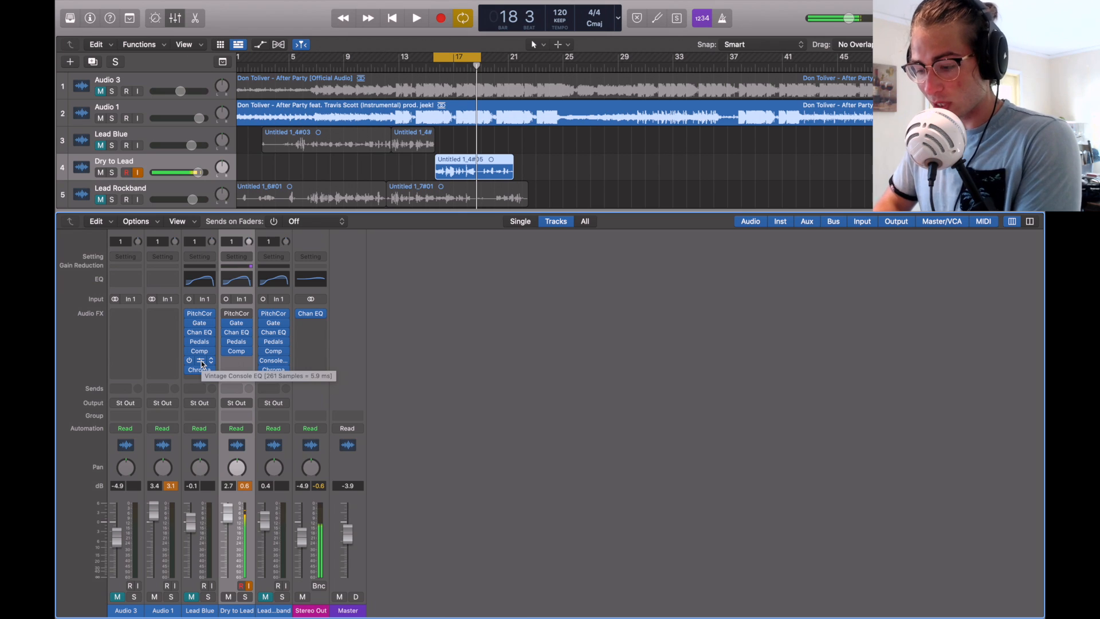
- Copy Lead Blue's mono Vintage Console EQ below the Compressor on Dry to Lead, matching its Vintage EQ Collection entry
drag(201, 362, 234, 362)
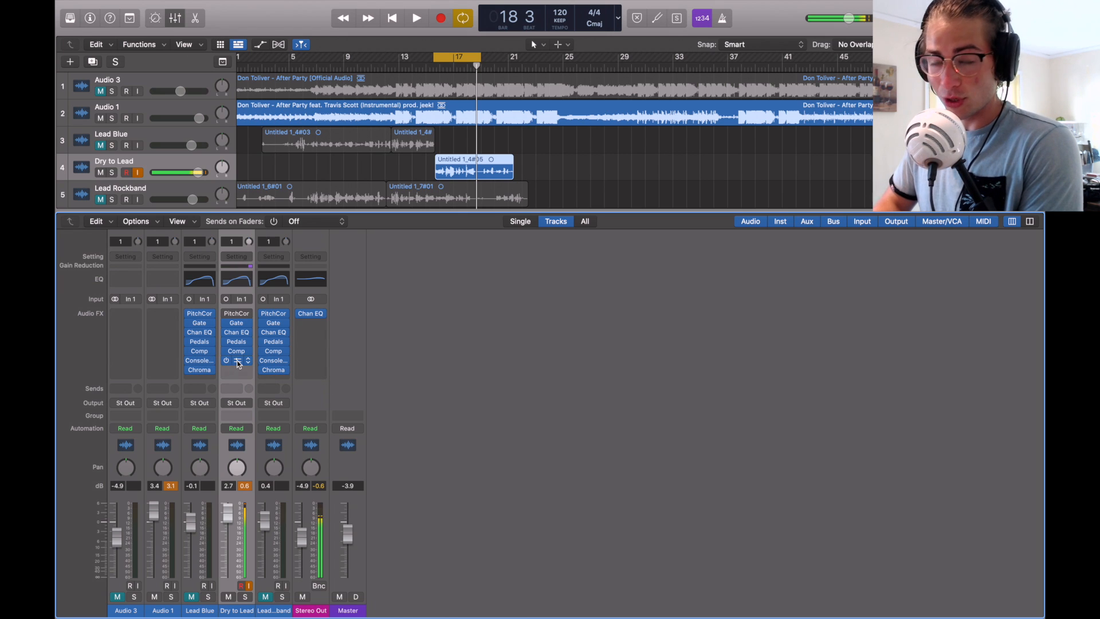
click(248, 363)
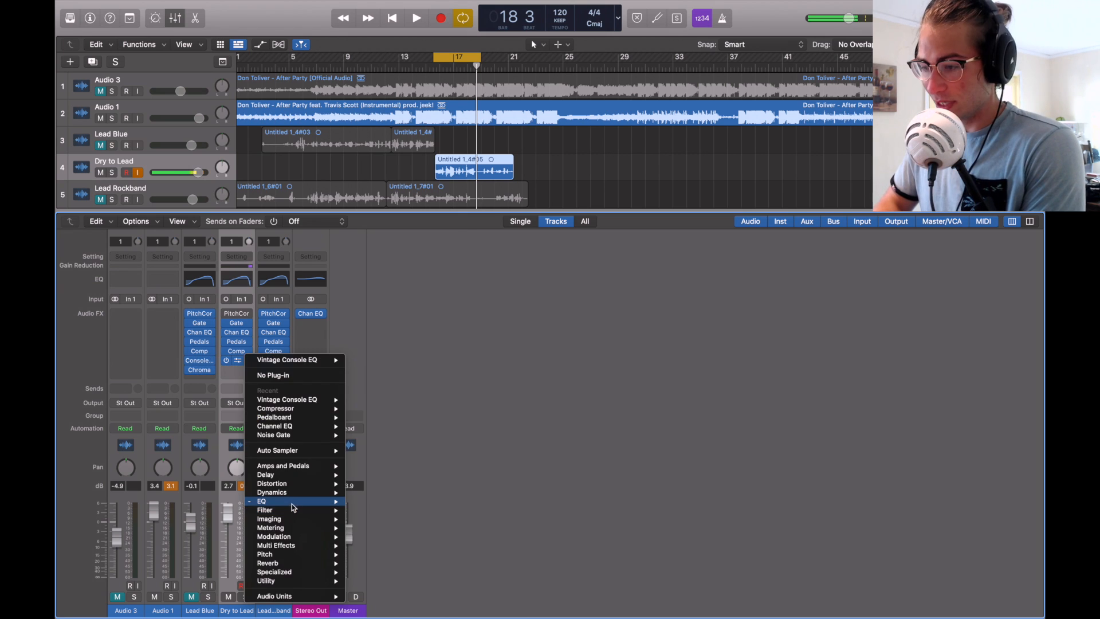
mouse_move(292, 501)
mouse_move(431, 538)
mouse_move(466, 538)
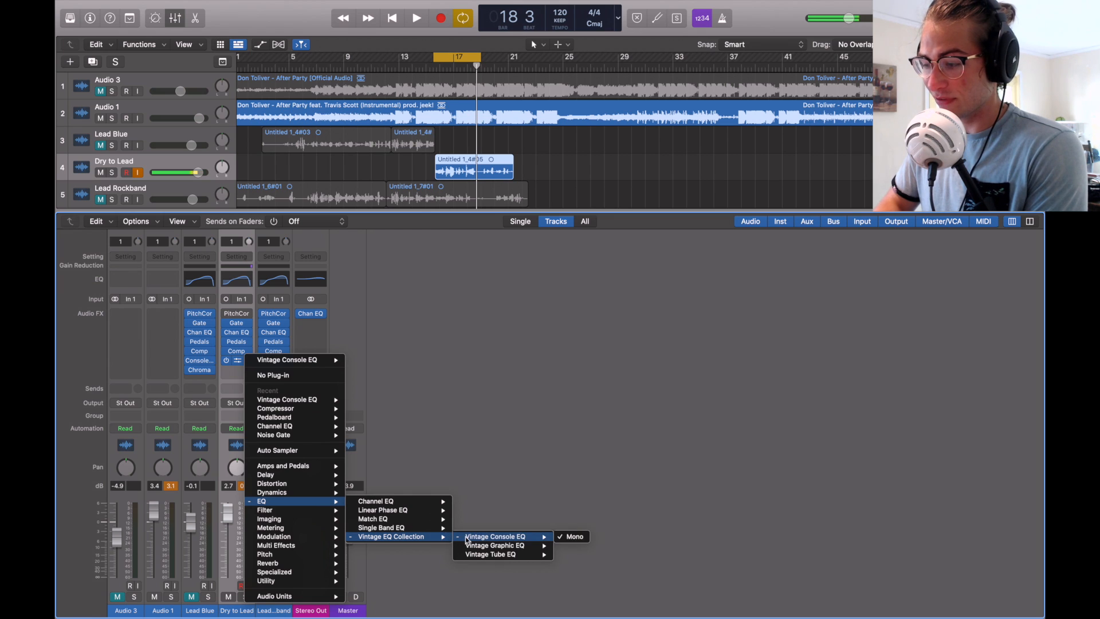
click(574, 537)
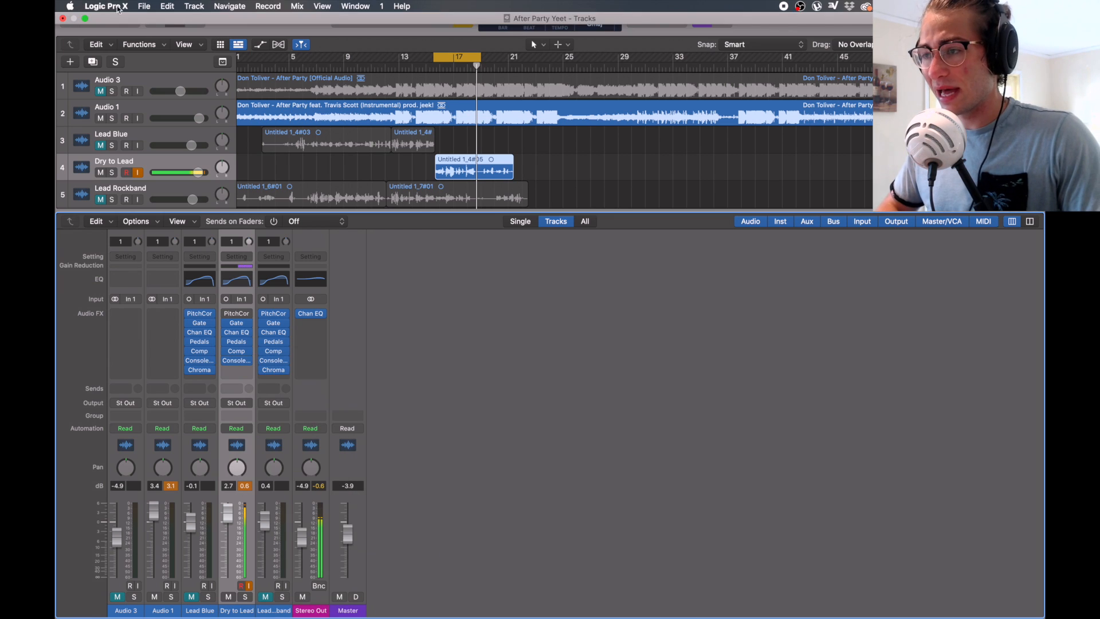
- Look up the Sound Library options for downloading sounds and opening the Sound Library Manager
click(106, 6)
mouse_move(118, 75)
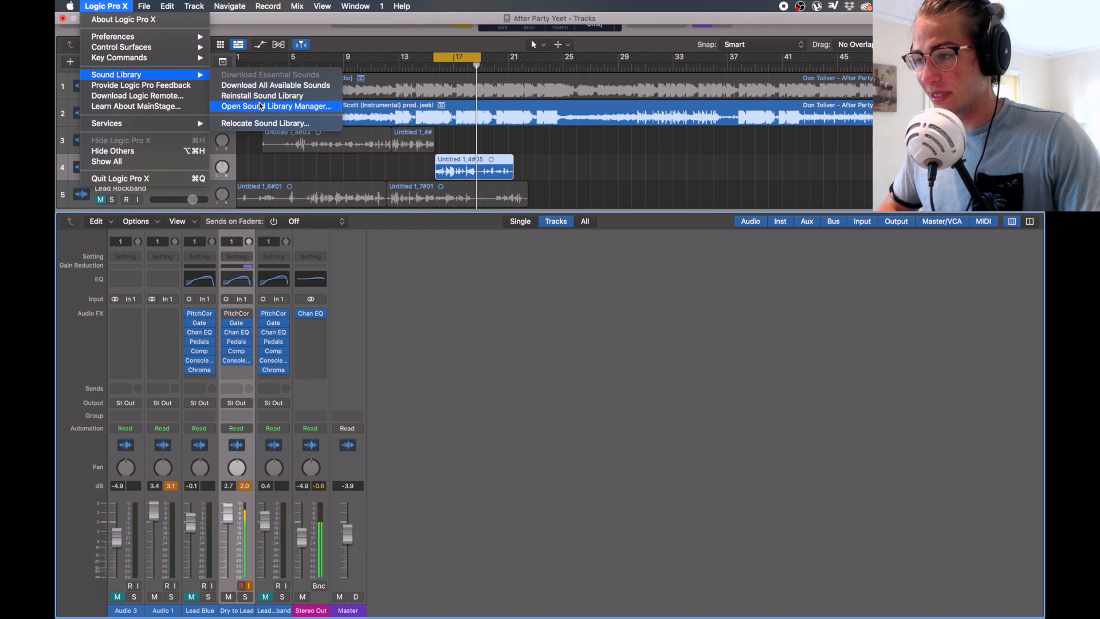
click(456, 304)
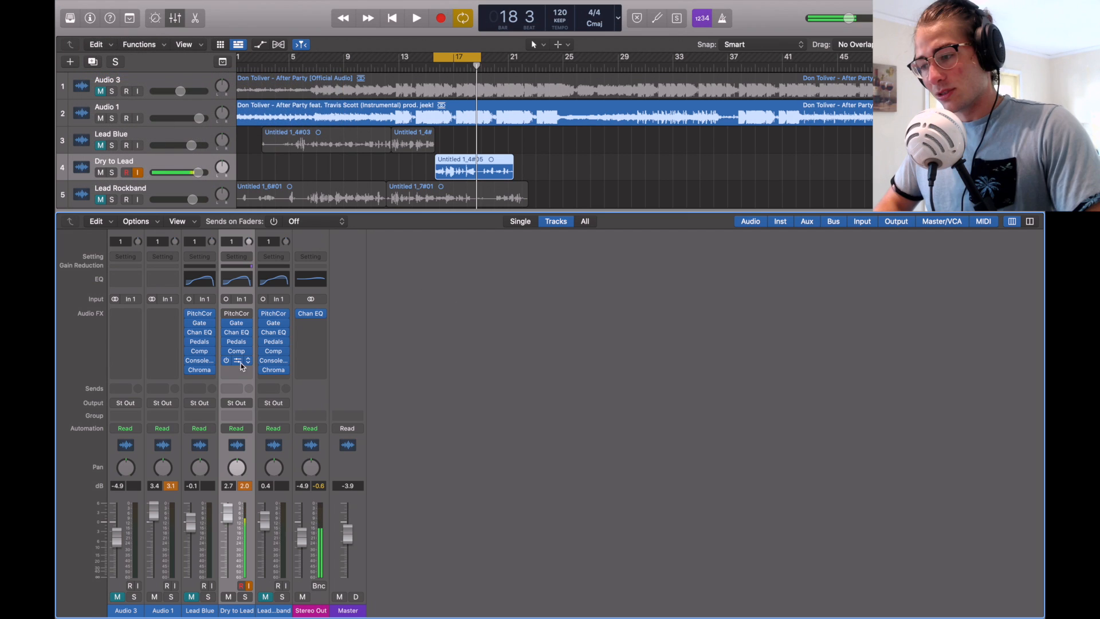
- Set the low gain of Dry to Lead's Vintage Console EQ to 8.0 dB
click(239, 362)
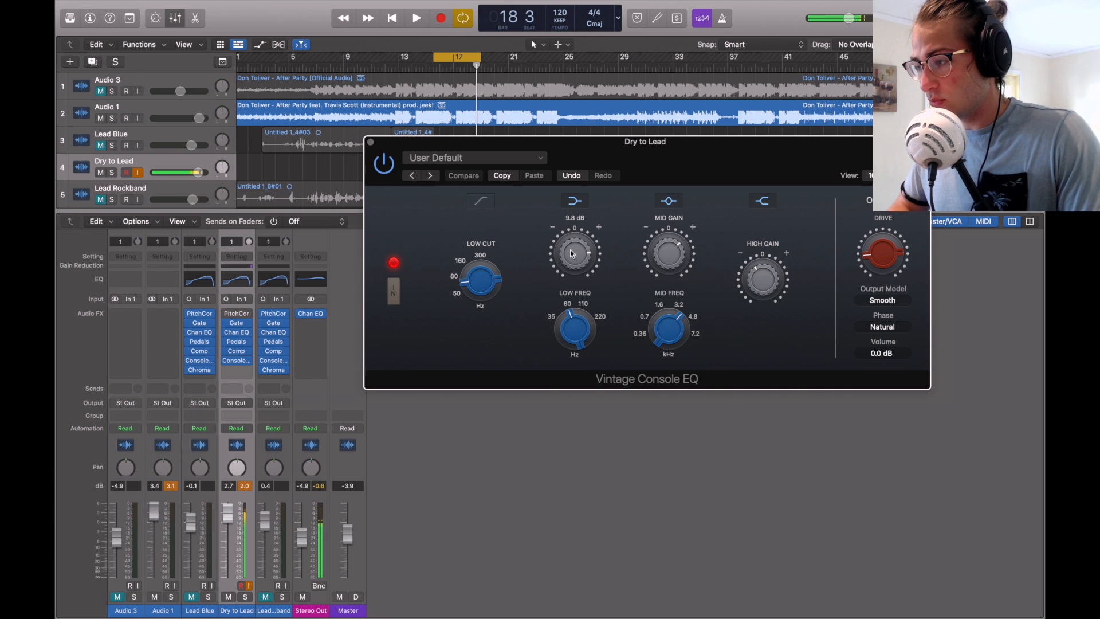
drag(571, 253, 571, 259)
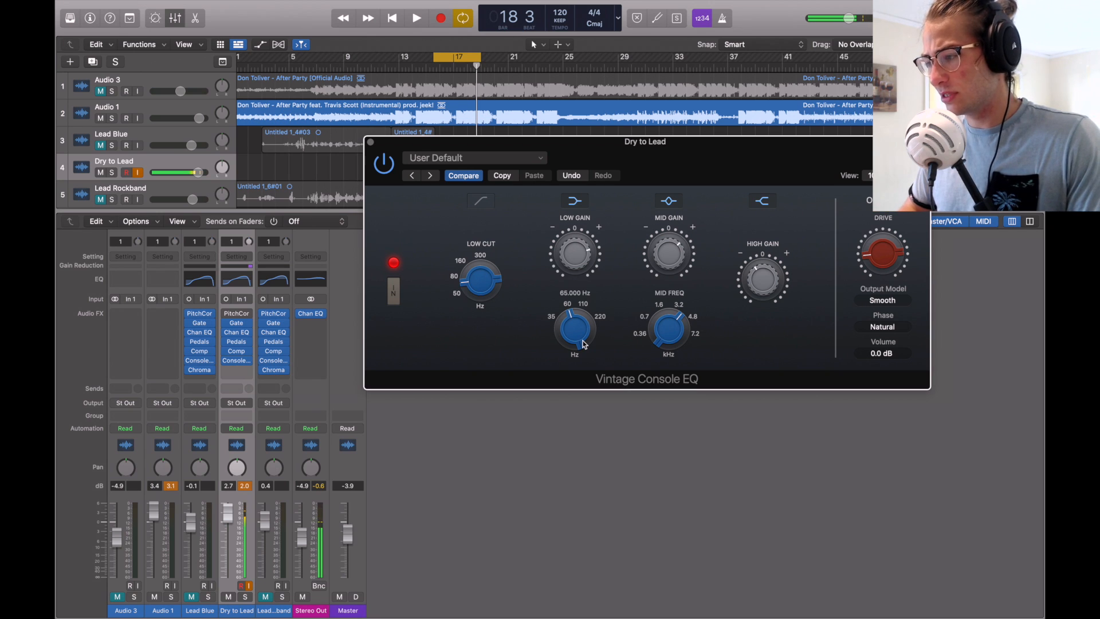
mouse_move(869, 264)
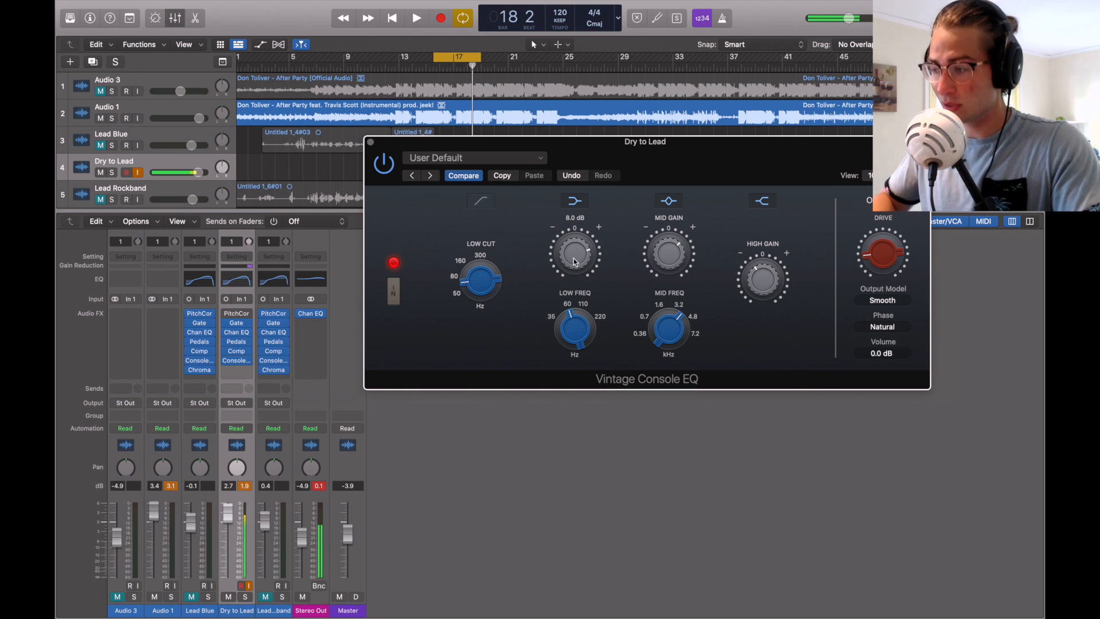
click(370, 143)
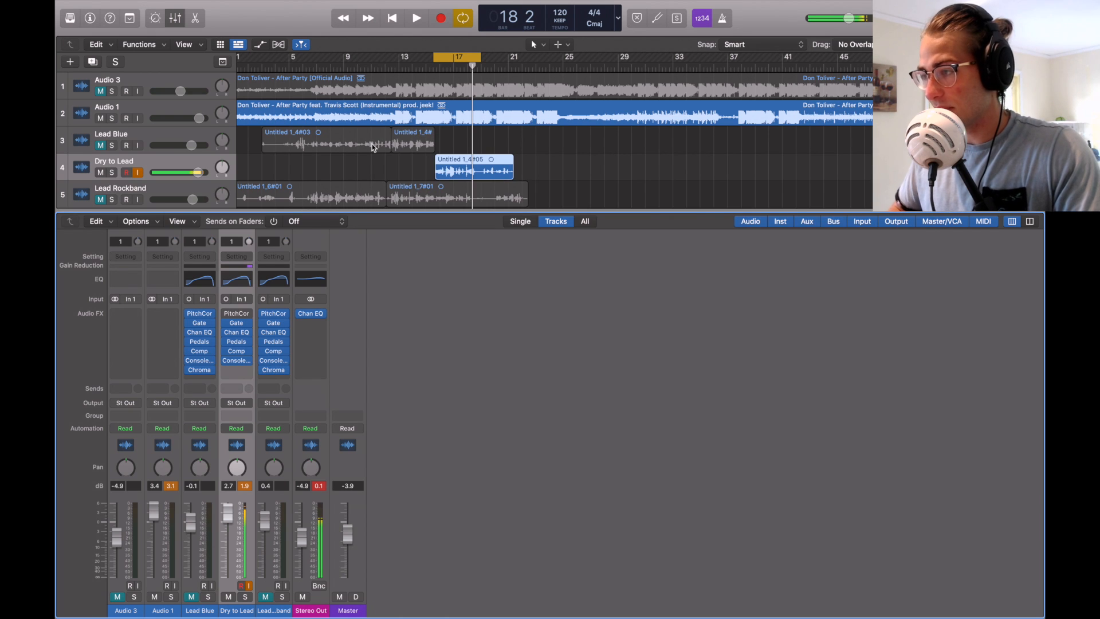
- Lower the Dry to Lead track volume to -0.2 dB while playing back the cycled section
key(space)
drag(198, 173, 191, 172)
key(space)
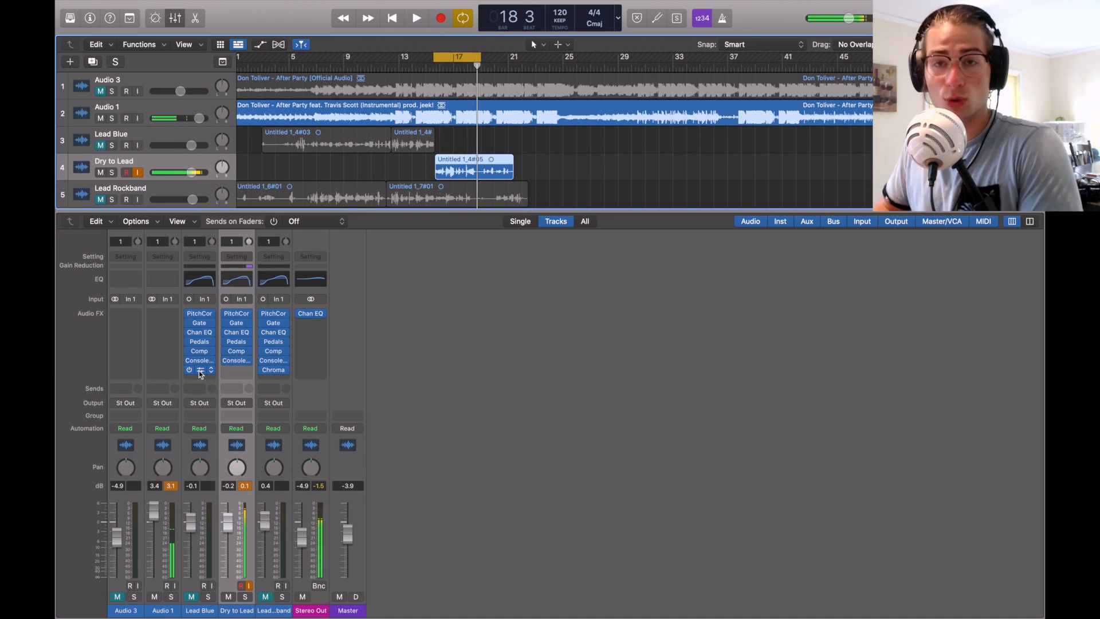
- Copy Lead Blue's ChromaVerb below the Vintage Console EQ on Dry to Lead as a mono-to-stereo reverb
click(202, 373)
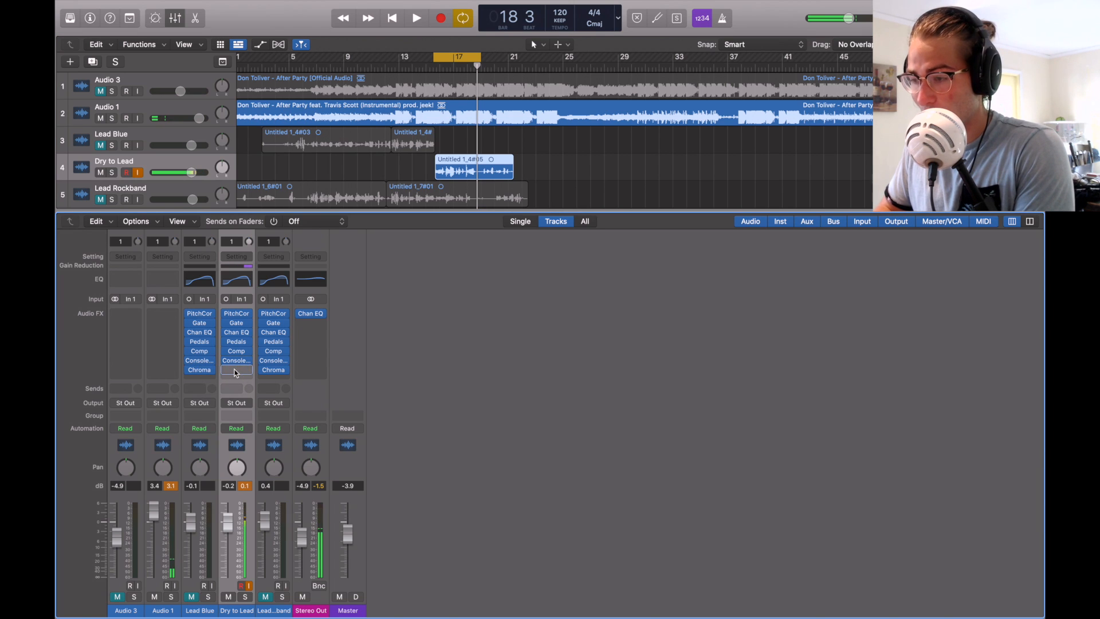
click(236, 373)
mouse_move(312, 572)
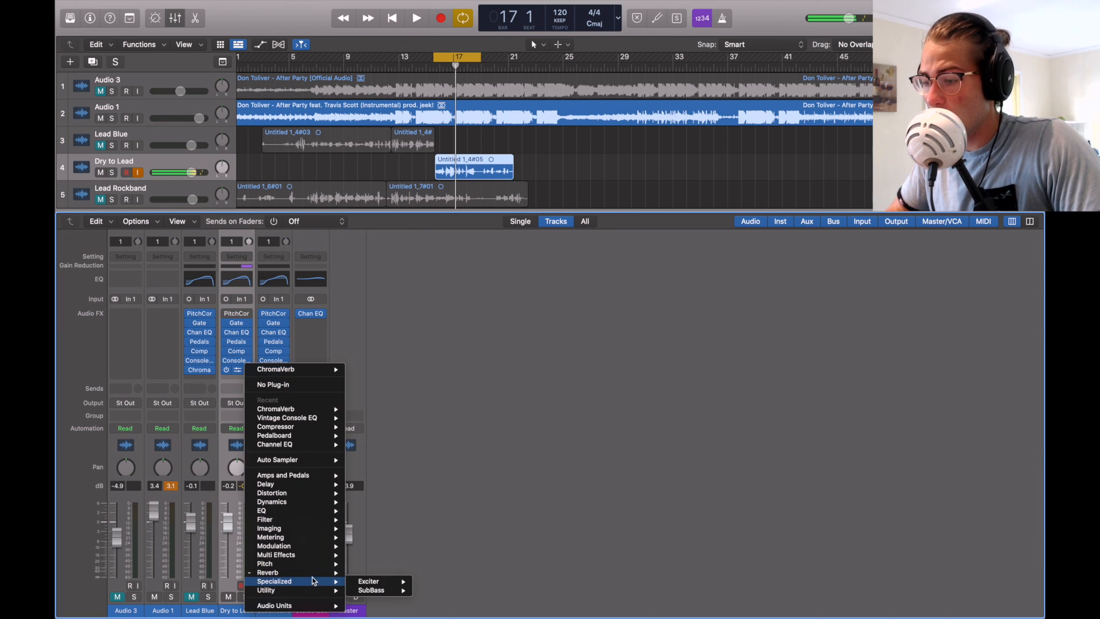
click(469, 447)
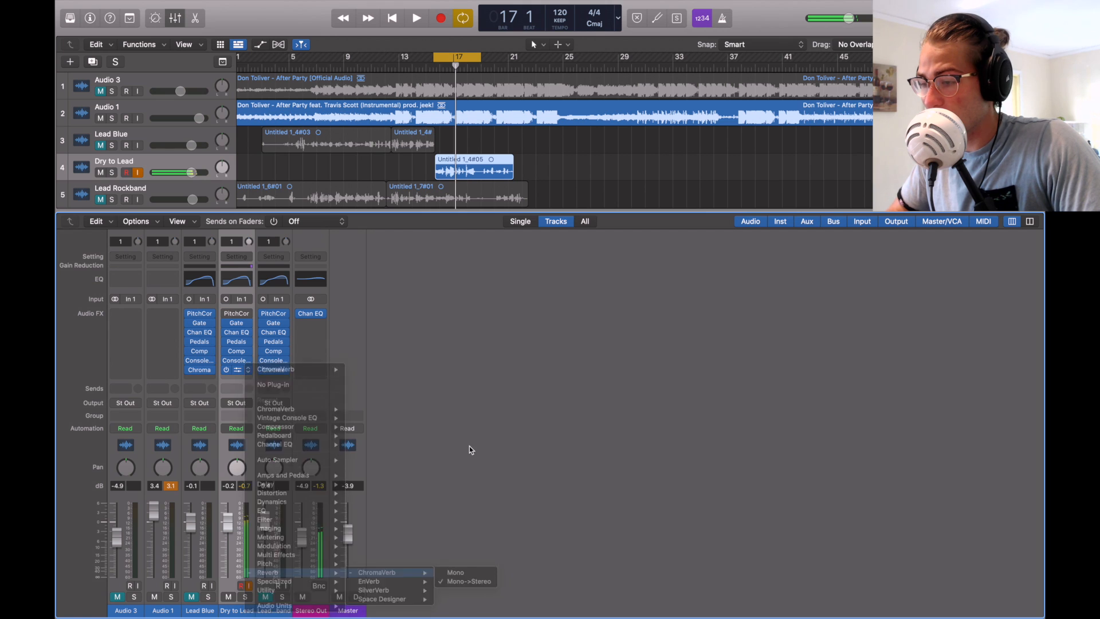
- Look through the room types of Dry to Lead's ChromaVerb and select Reflective Hall
click(235, 370)
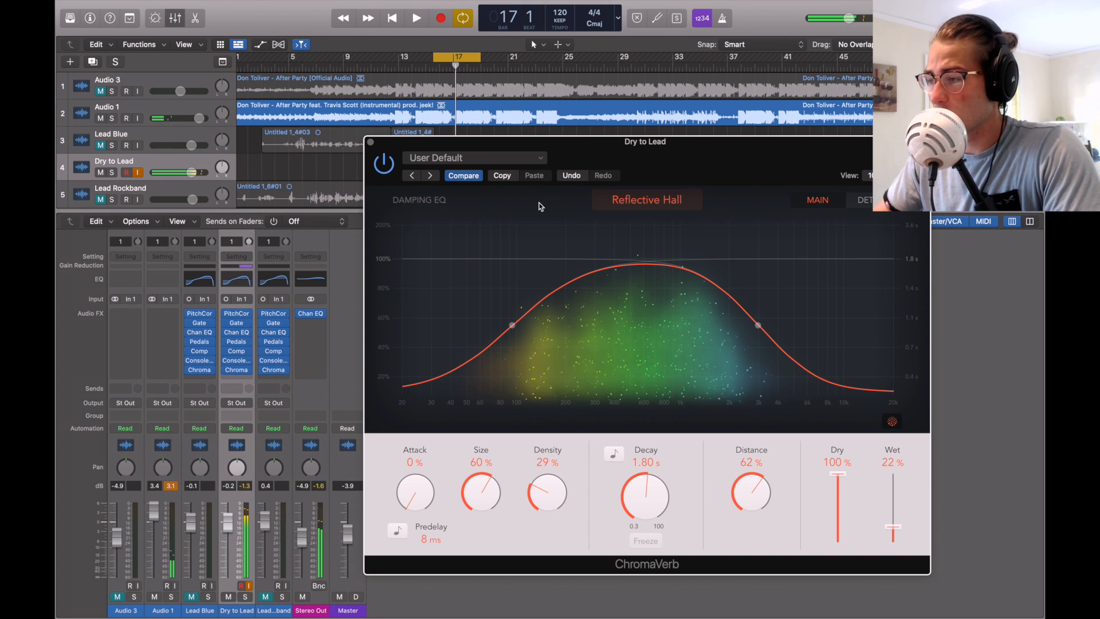
click(628, 202)
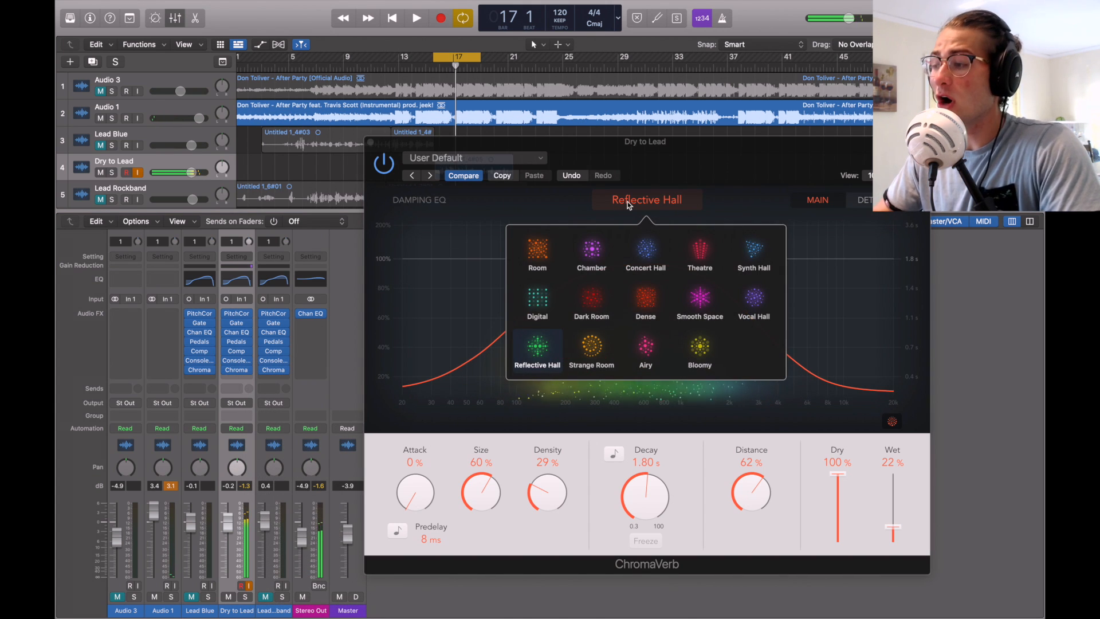
click(652, 208)
click(641, 205)
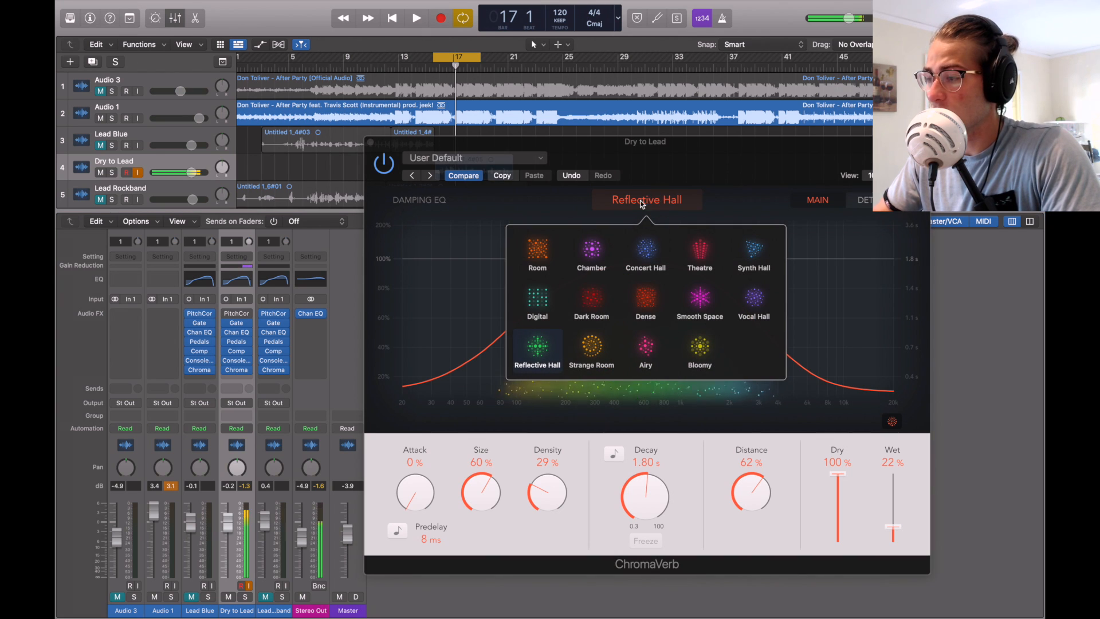
click(538, 359)
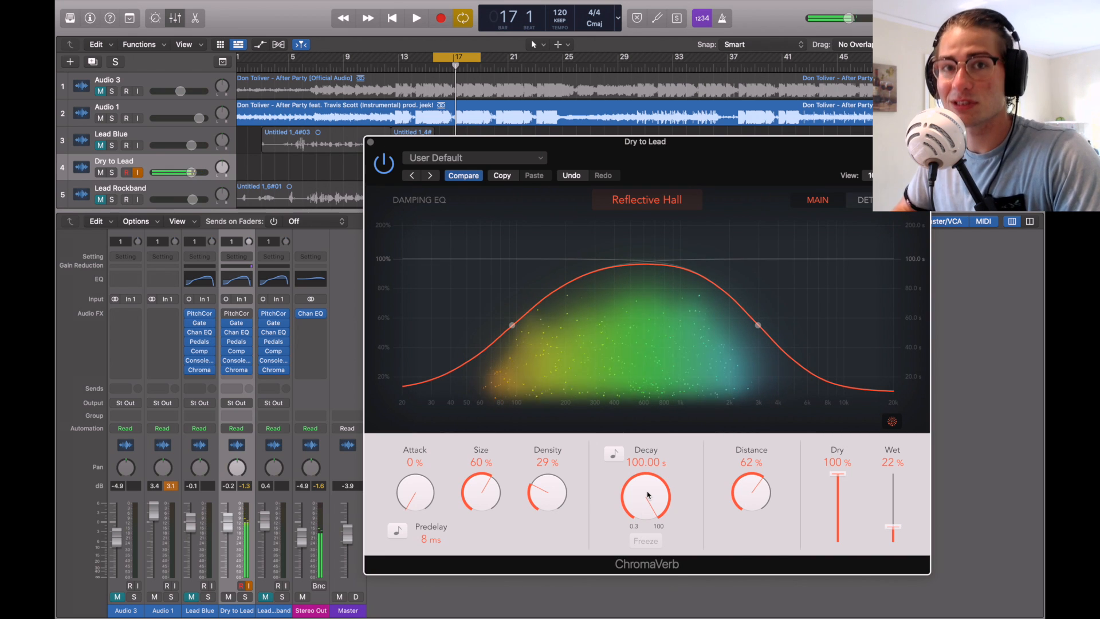
- Set the ChromaVerb decay on Dry to Lead to 1.80 s and play back the section
drag(640, 484, 638, 498)
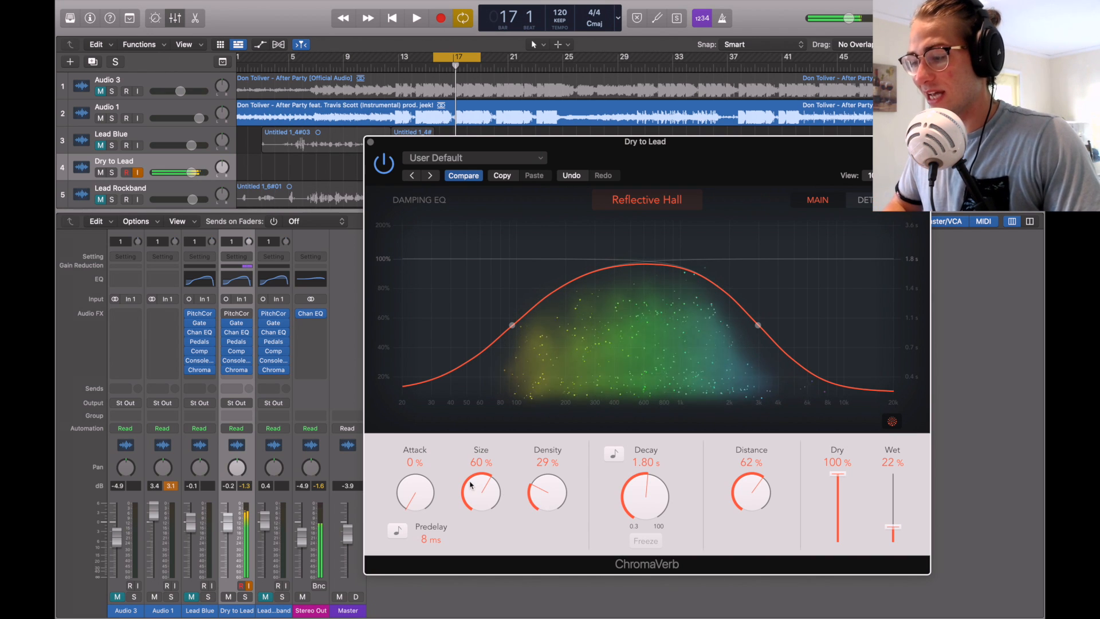
key(super+w)
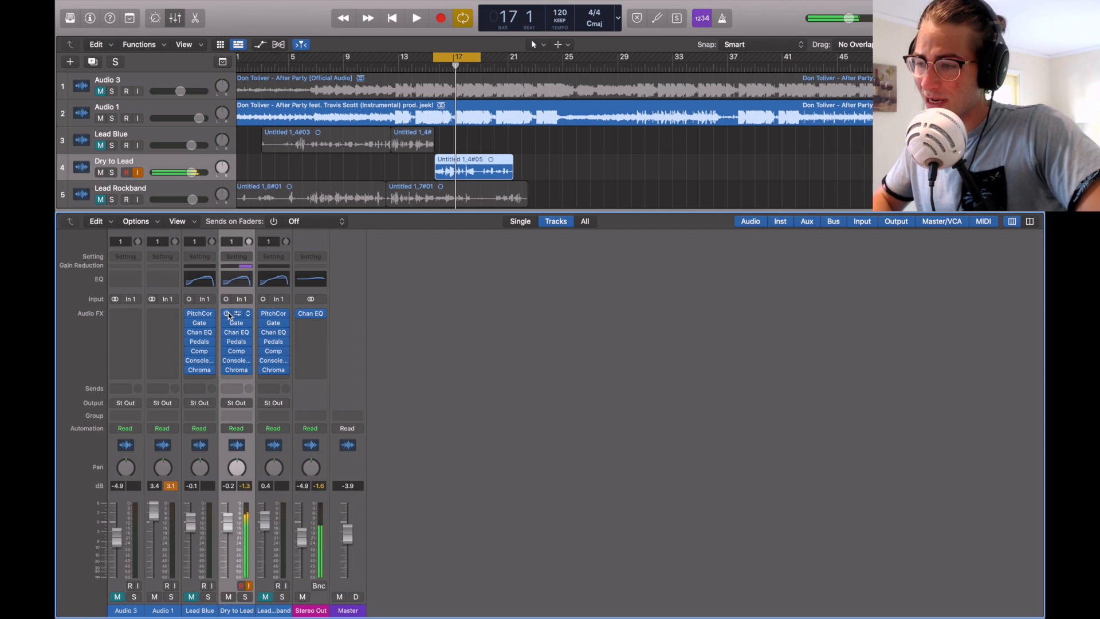
key(space)
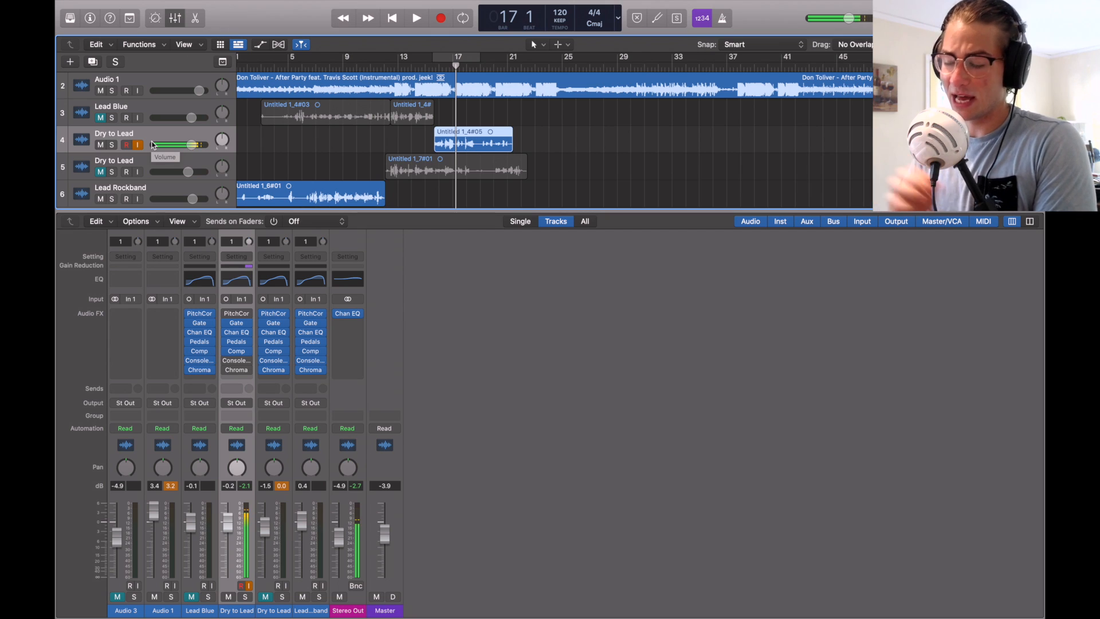
- Duplicate the Dry to Lead track with its effects and copy the vocal region onto the duplicate
key(super+d)
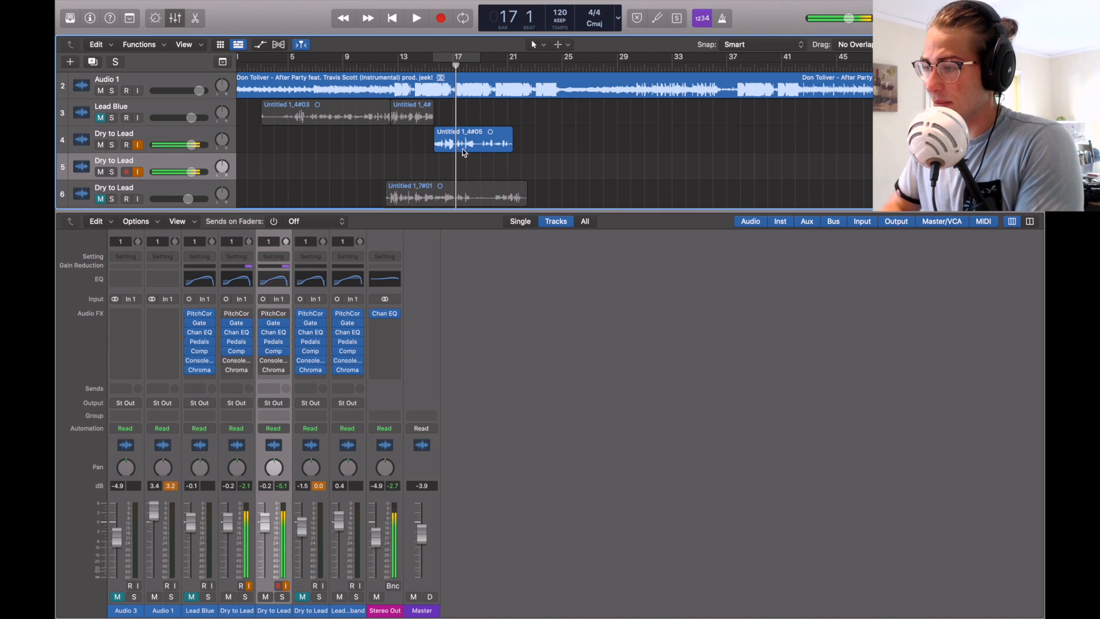
drag(473, 150, 478, 155)
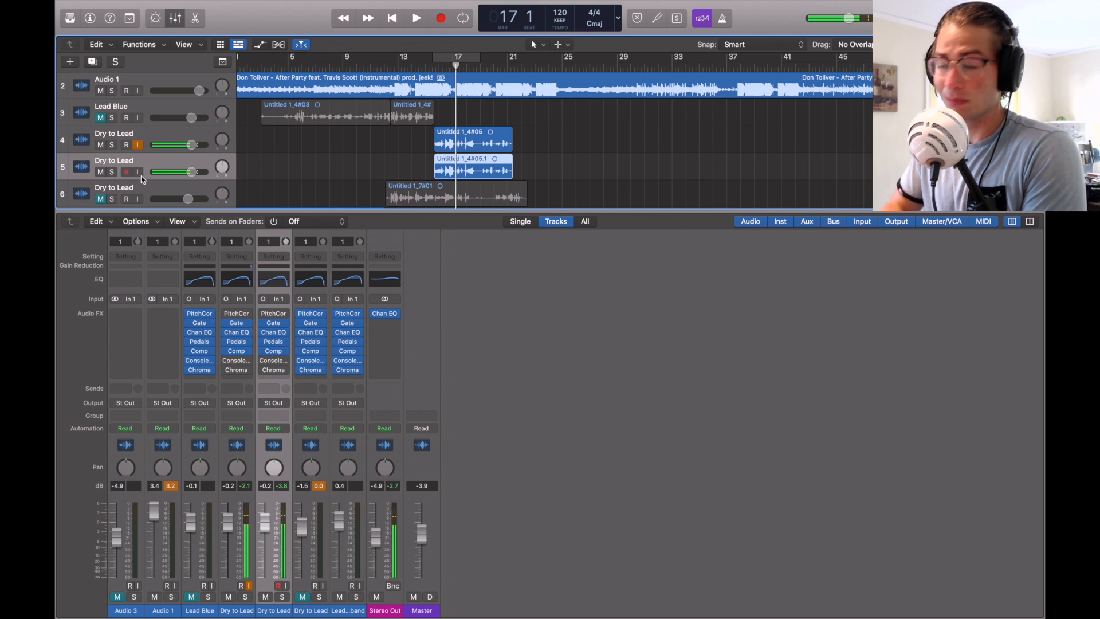
- Load the mono-to-stereo Sample Delay plug-in below ChromaVerb on the duplicated Dry to Lead track
click(273, 379)
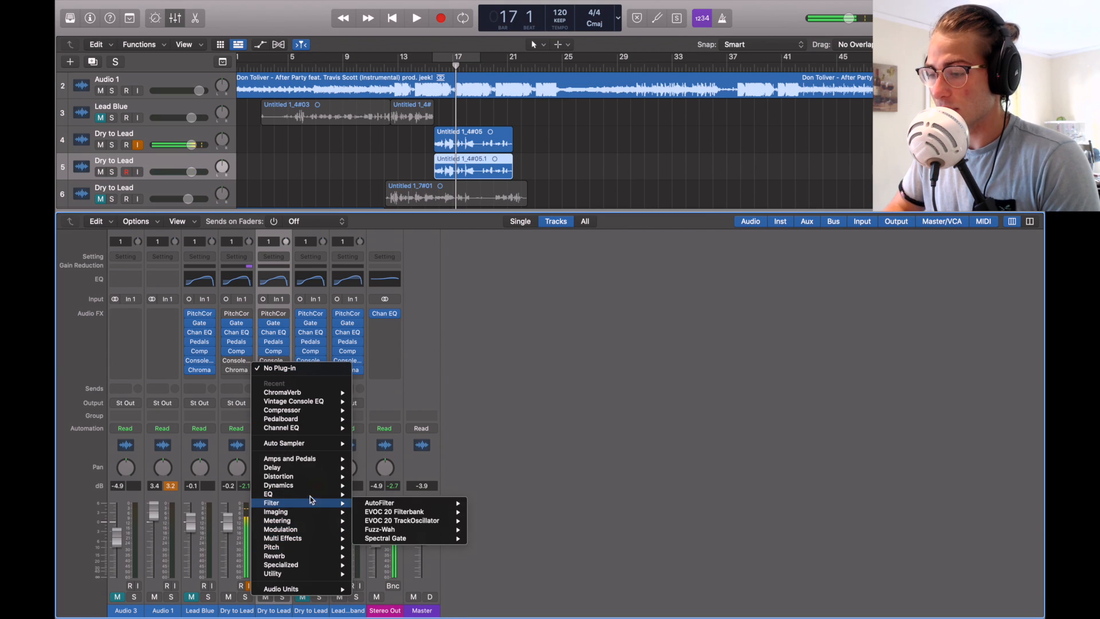
mouse_move(297, 467)
mouse_move(386, 487)
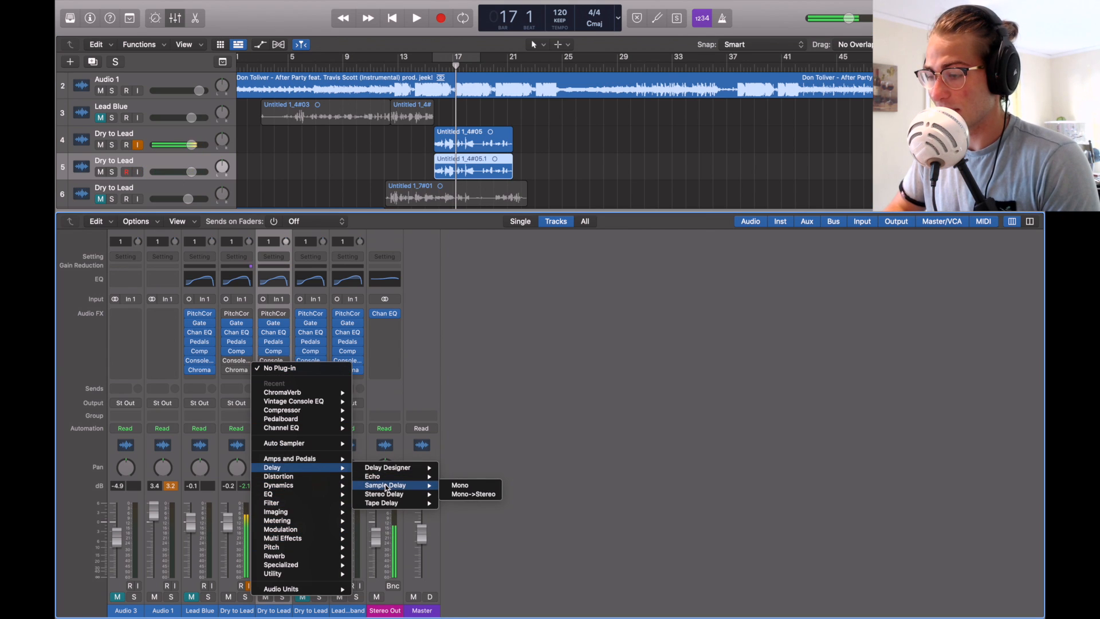
click(471, 494)
drag(470, 237, 465, 230)
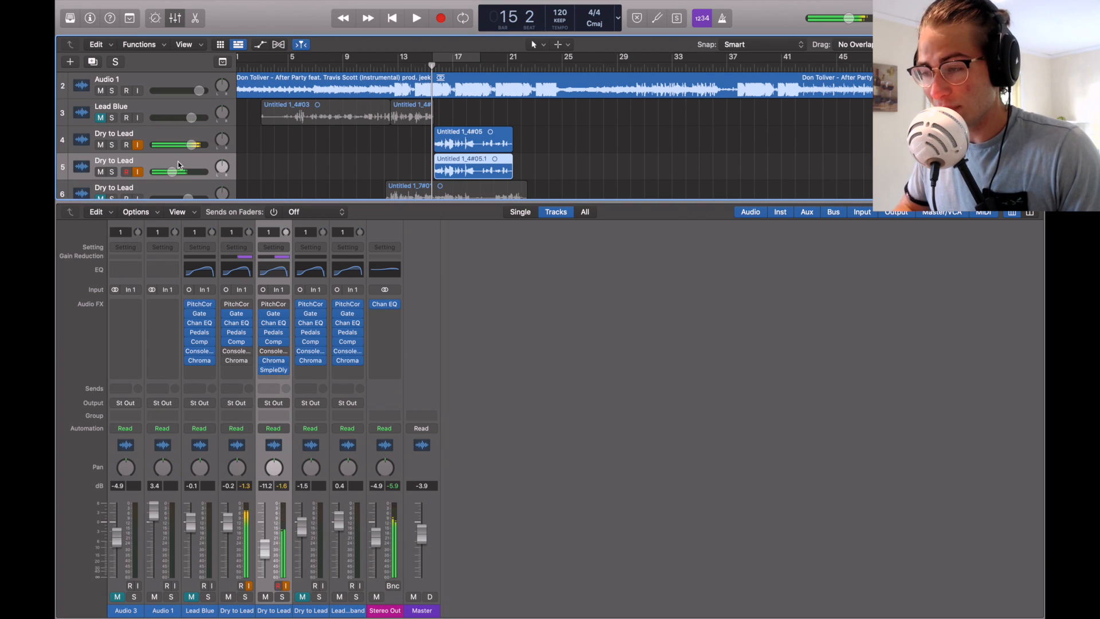
- Balance the original Dry to Lead track at -1.1 dB against its delayed duplicate at -13.0 dB during playback
drag(179, 165, 188, 144)
key(space)
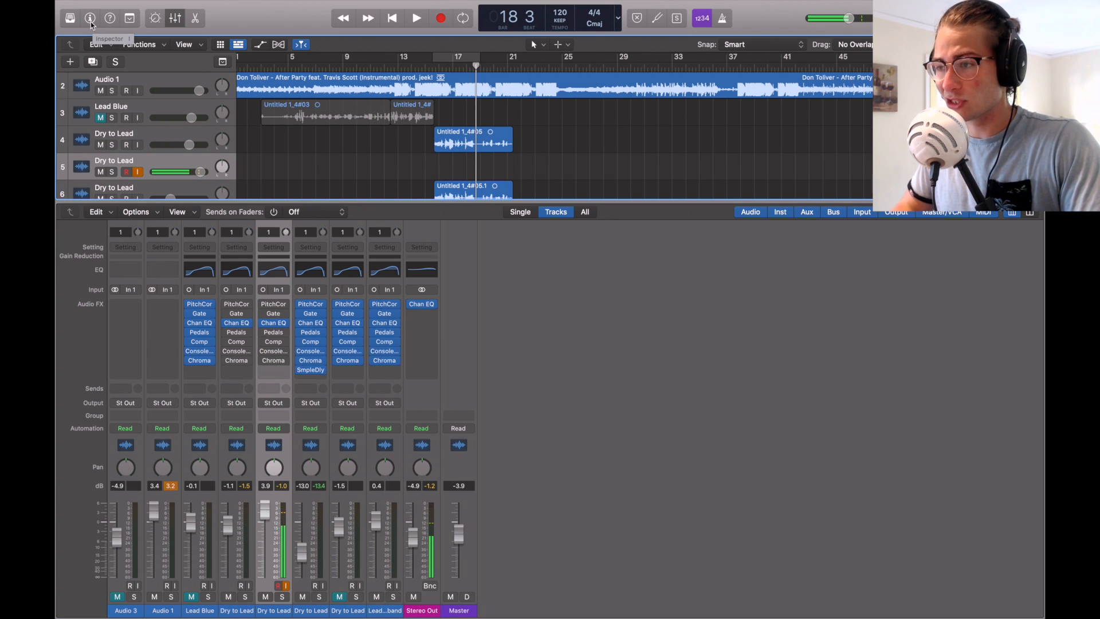
- Show the track inspector and lower the Stereo Out level to -5.1 dB
click(90, 18)
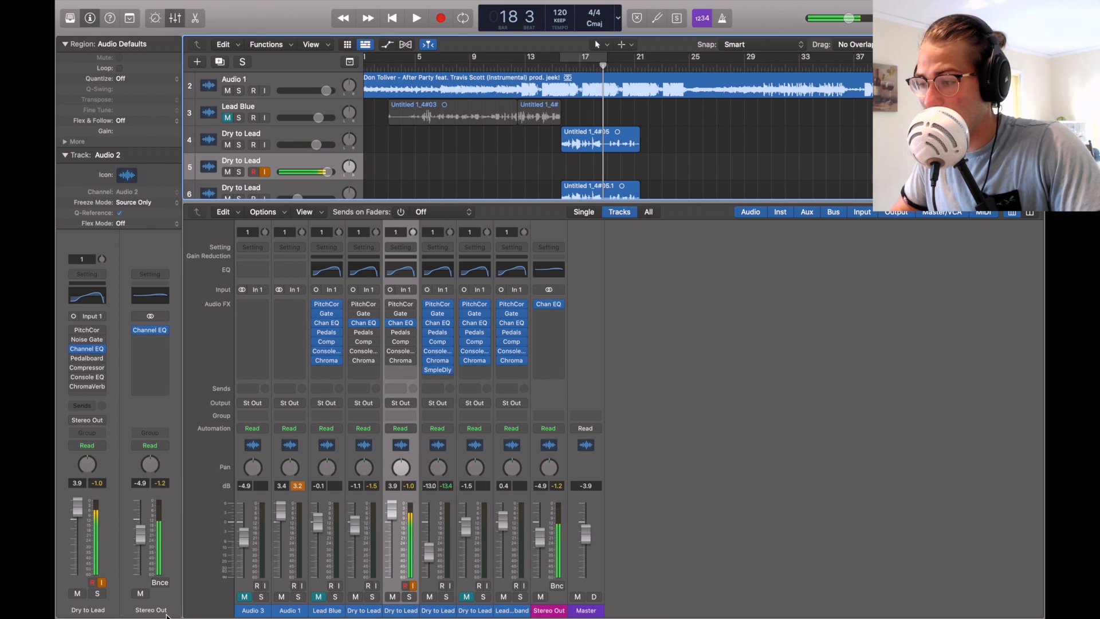
drag(140, 540, 140, 535)
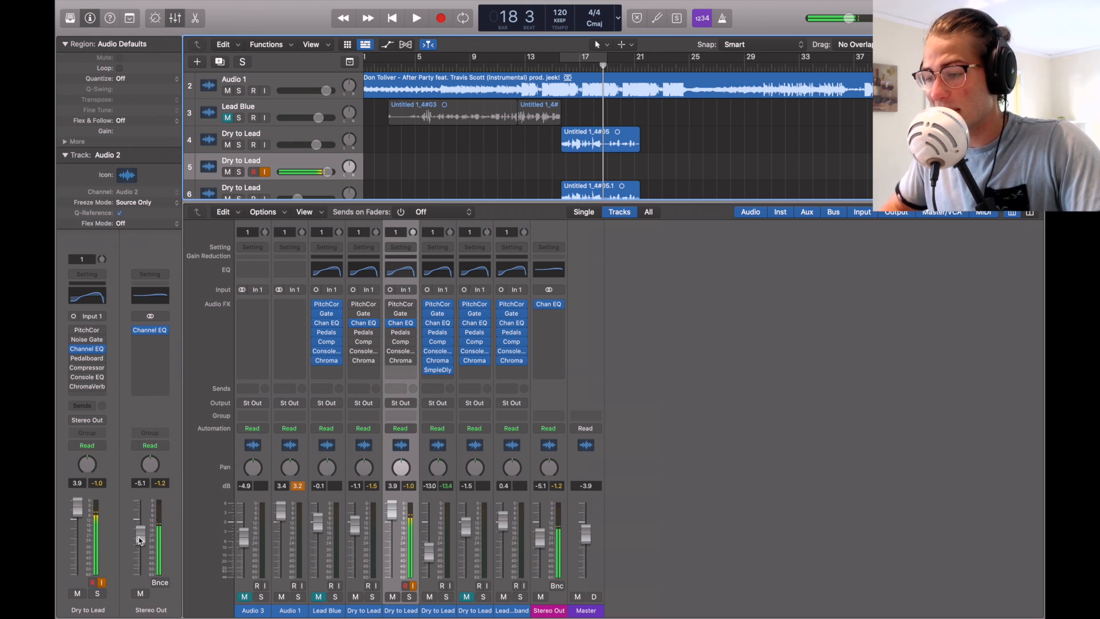
- Set the upper-mid boost in Stereo Out's Channel EQ to +2.4 dB at 4520 Hz
click(150, 295)
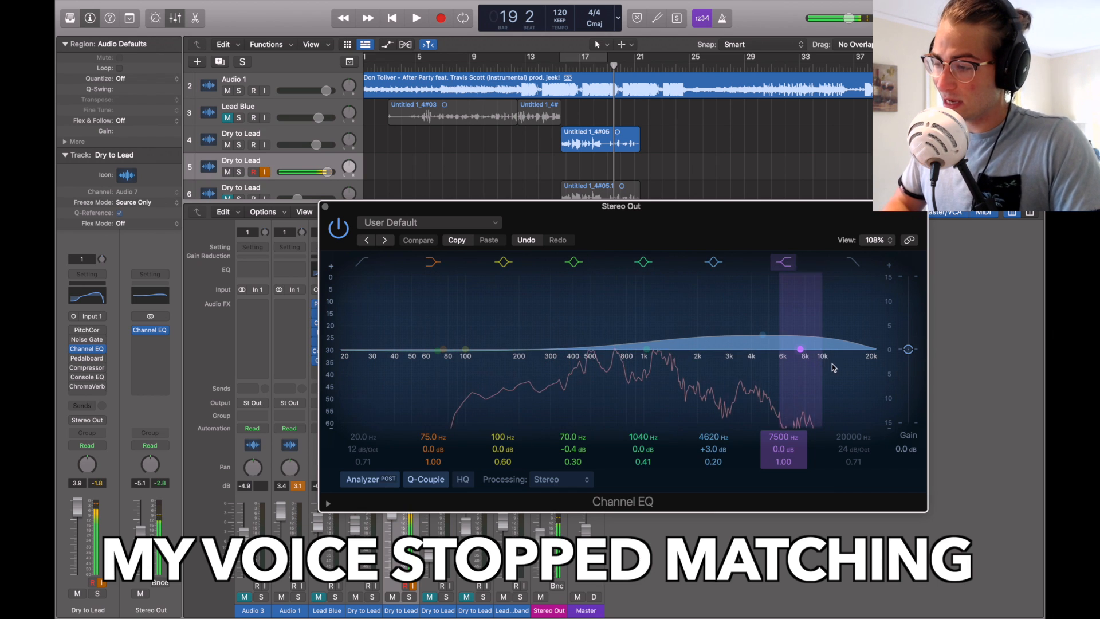
drag(764, 337, 761, 338)
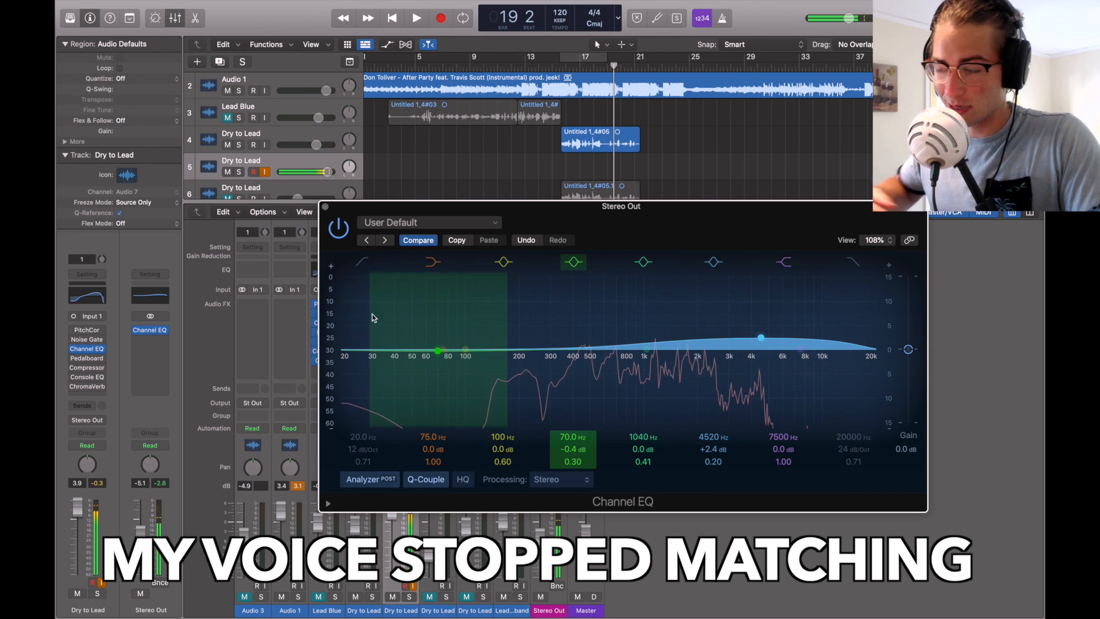
click(325, 205)
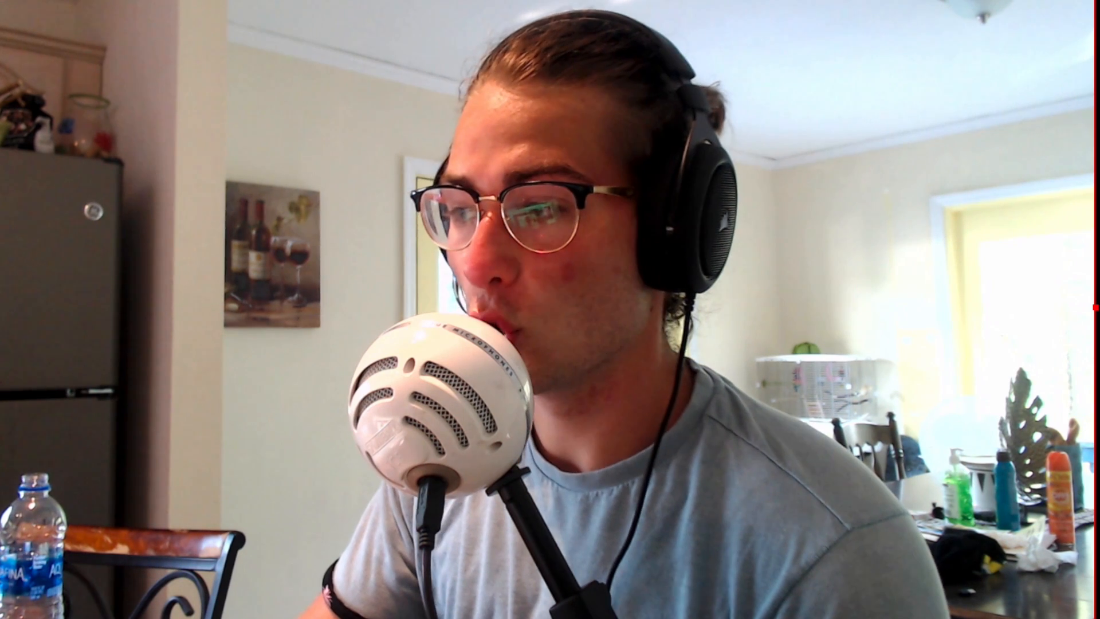